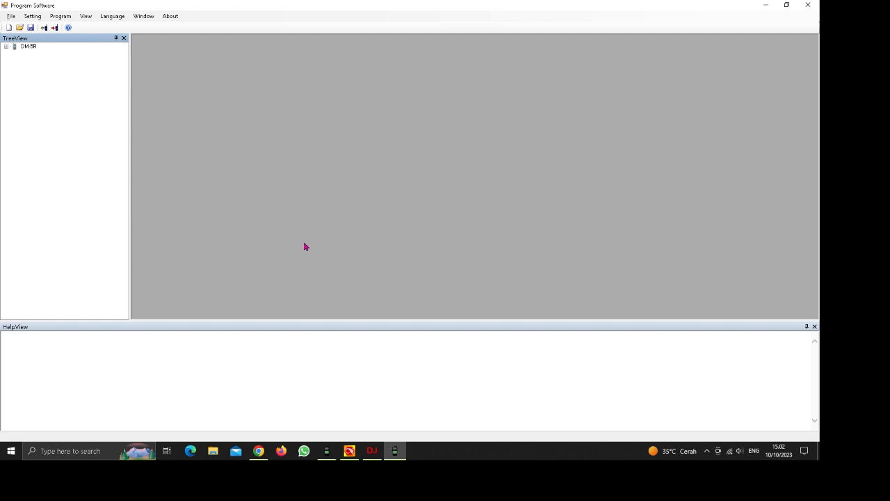
Open the saved DM-5R codeplug file from the DATA folder.
click(11, 16)
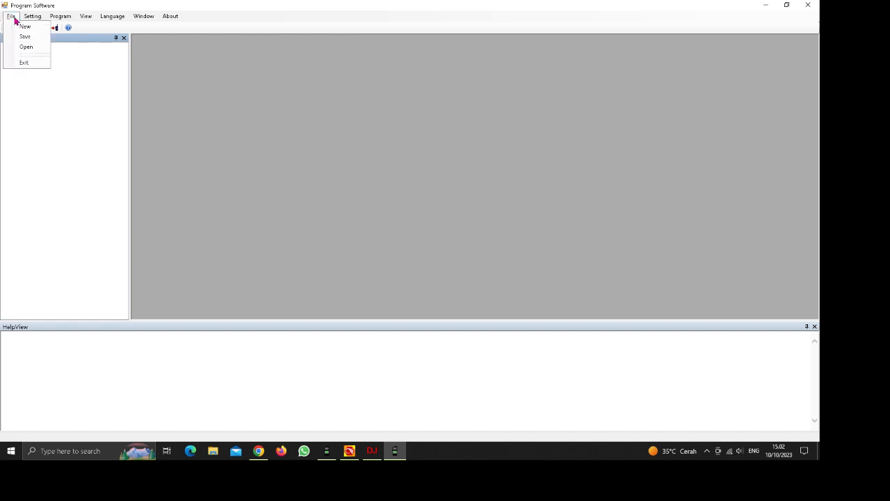
click(26, 47)
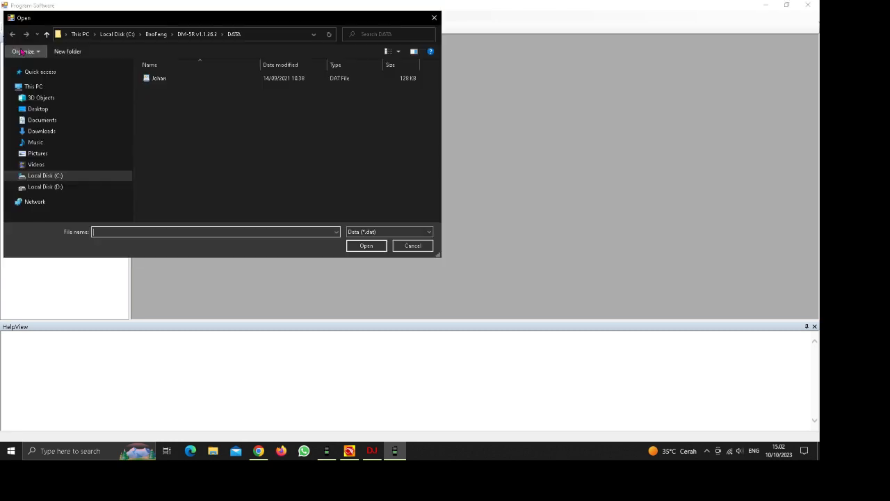
click(152, 78)
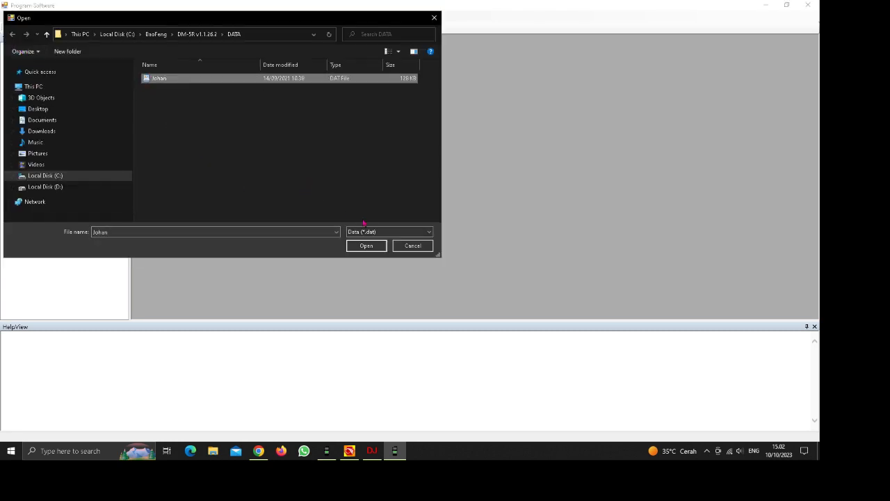
click(359, 249)
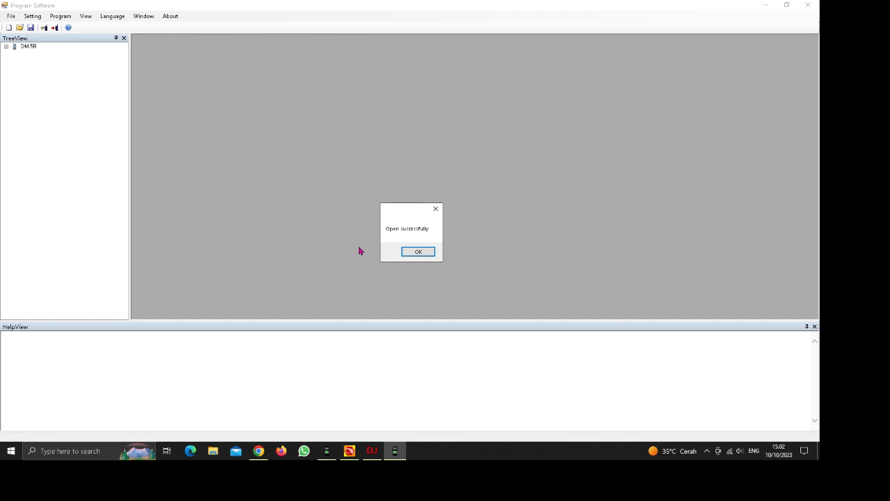
click(413, 251)
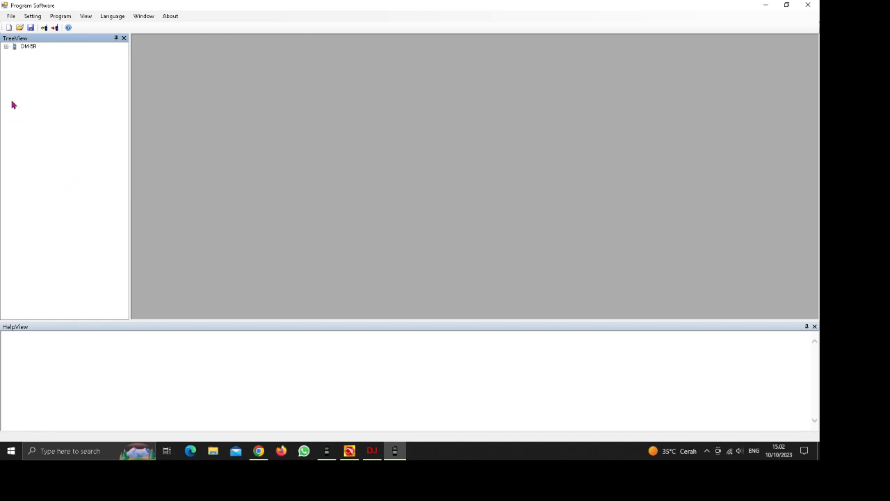
Expand the DM-5R tree and review its Basic Information and General Setting forms.
click(6, 47)
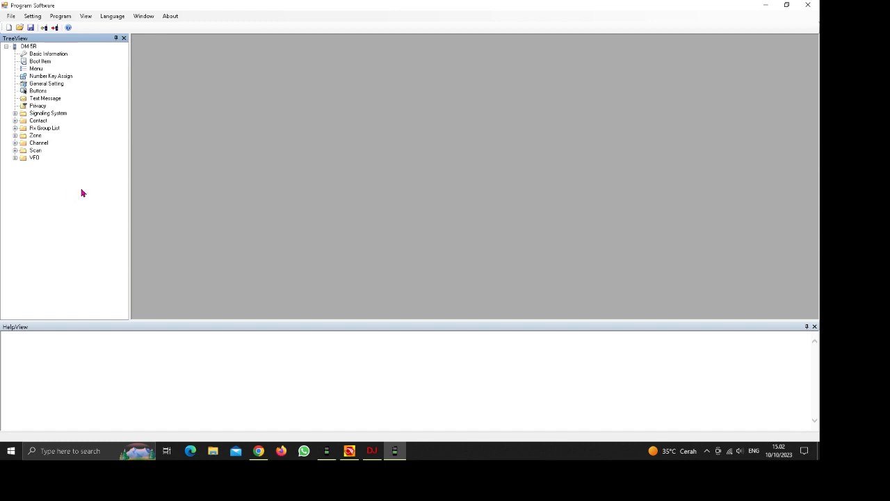
double_click(58, 58)
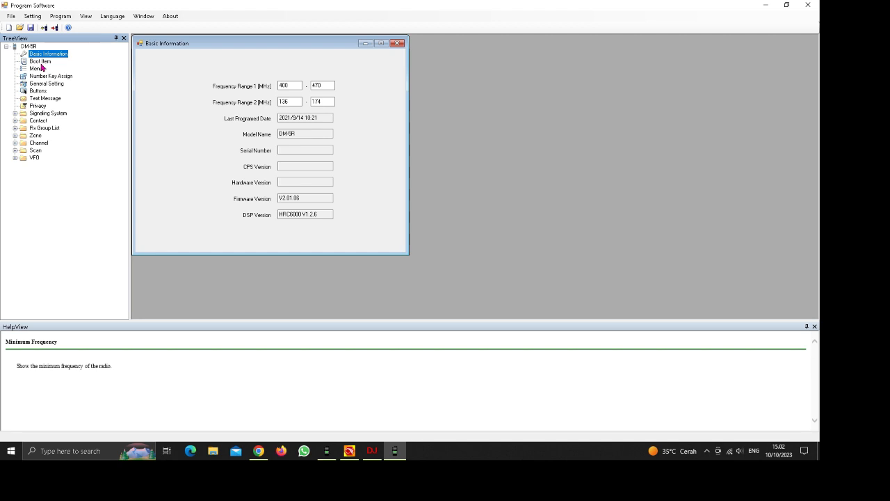
double_click(37, 84)
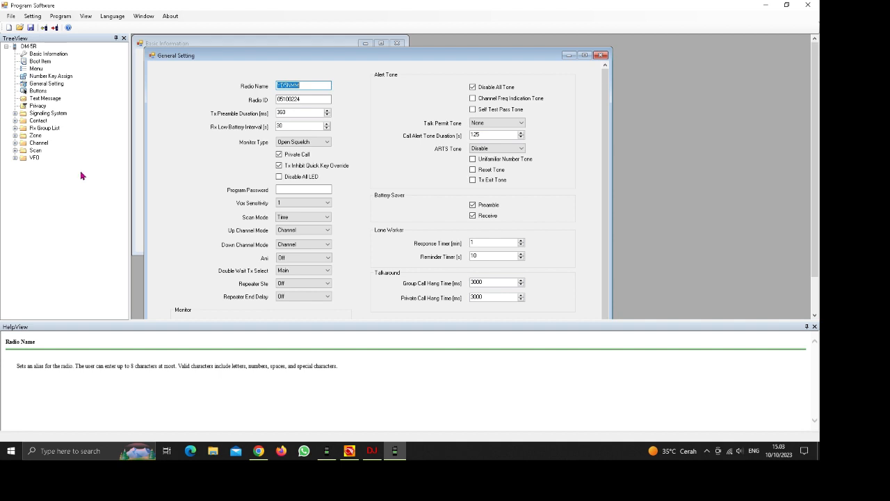
Open the Digital Contact list in a maximized window and look through its entries to the end.
click(14, 121)
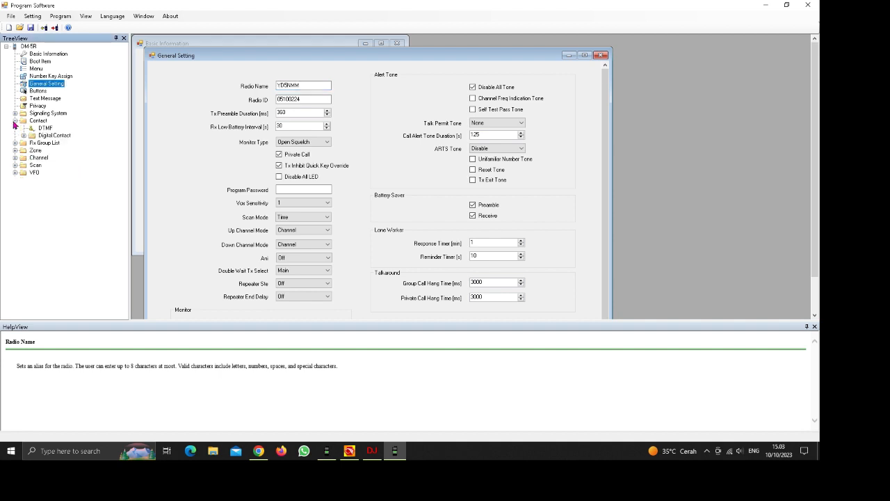
click(24, 136)
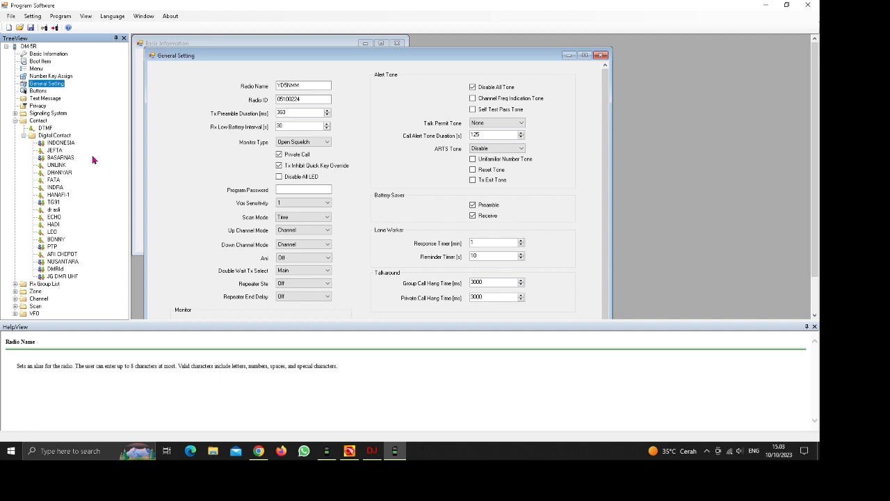
double_click(51, 136)
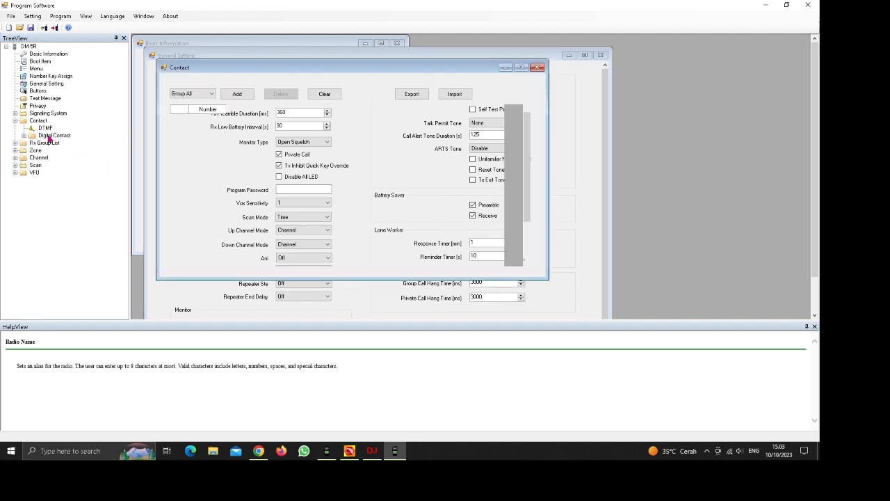
click(521, 68)
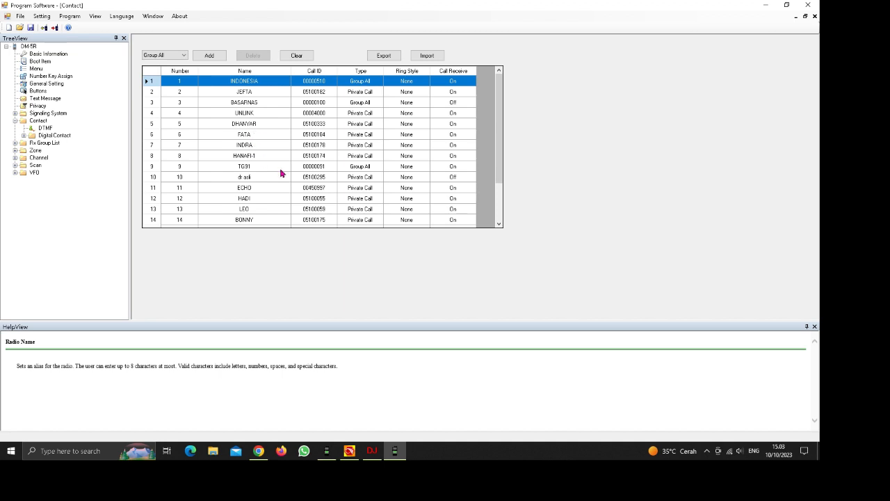
drag(499, 110, 499, 182)
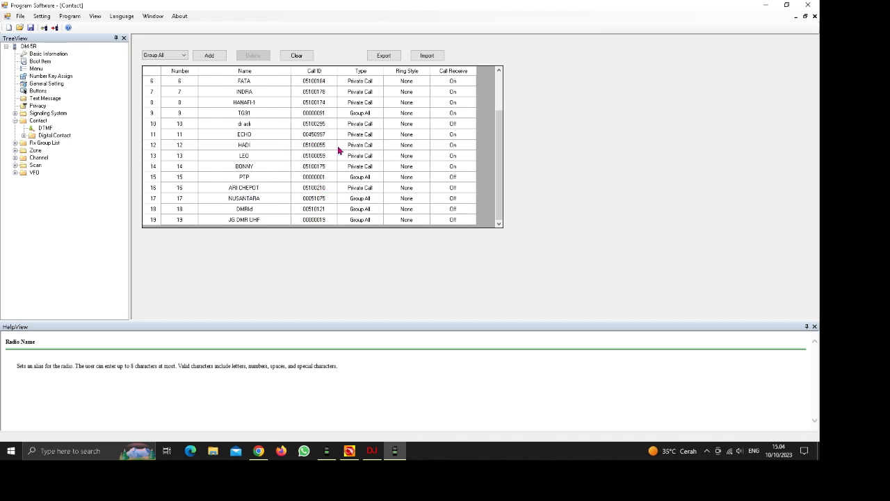
Open the PTP contact's details from the digital contact list and check the contacts in the tree.
click(374, 179)
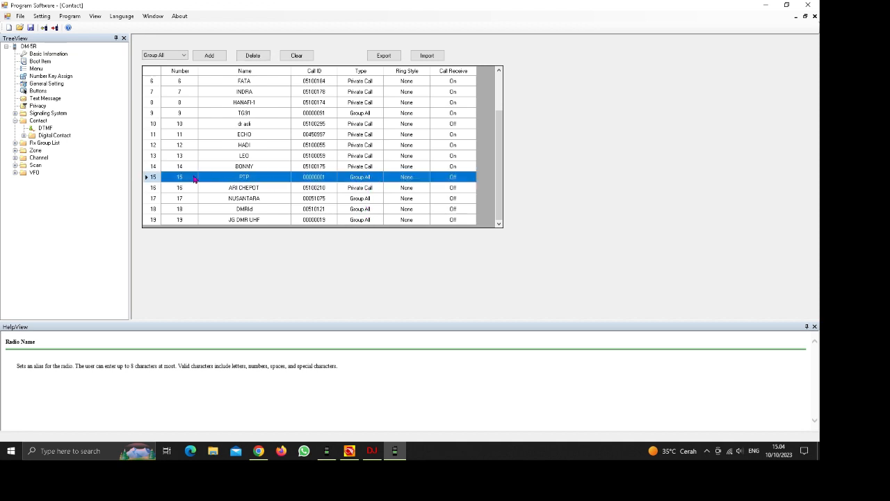
double_click(152, 178)
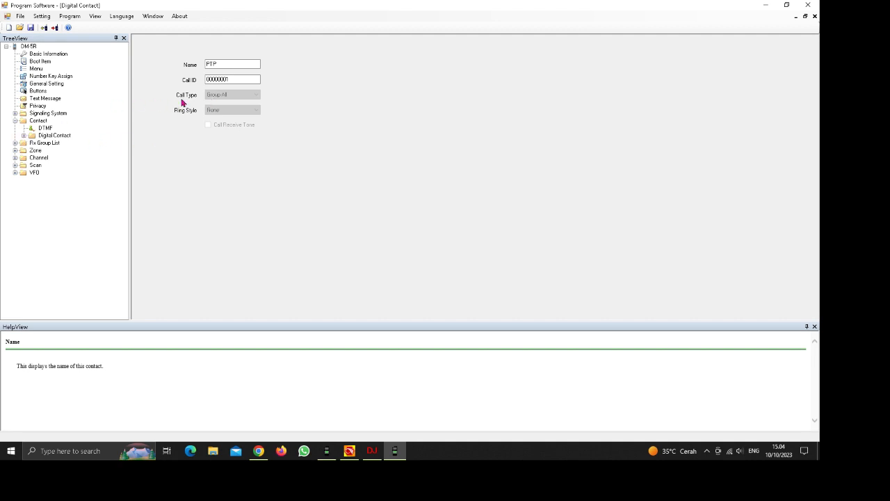
click(24, 139)
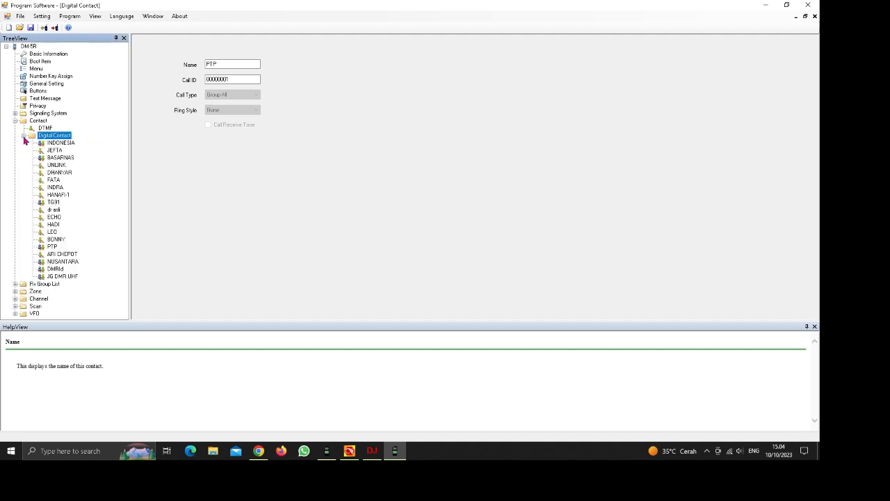
click(23, 137)
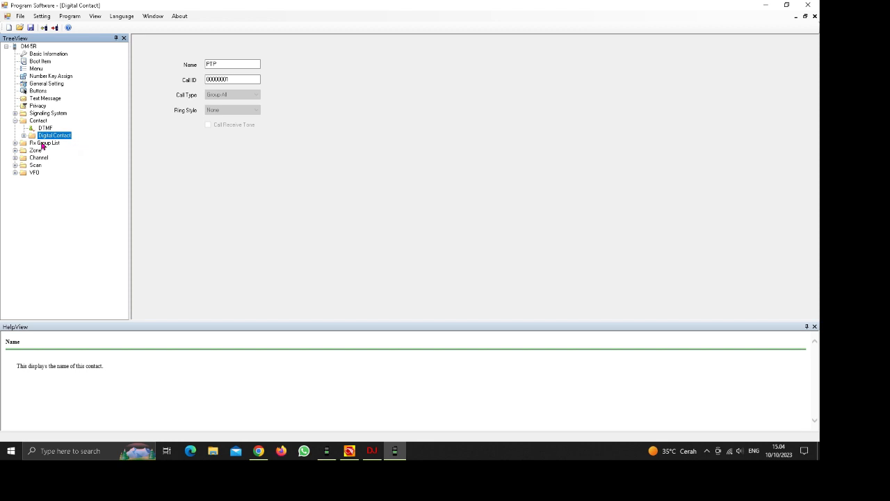
Browse the Channel list and open the settings of the ECHO channel.
click(14, 158)
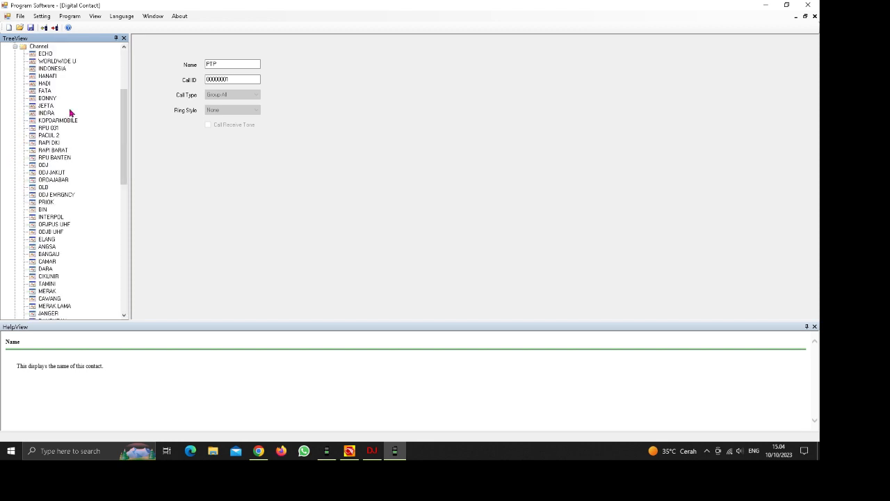
scroll(77, 133, down, 10)
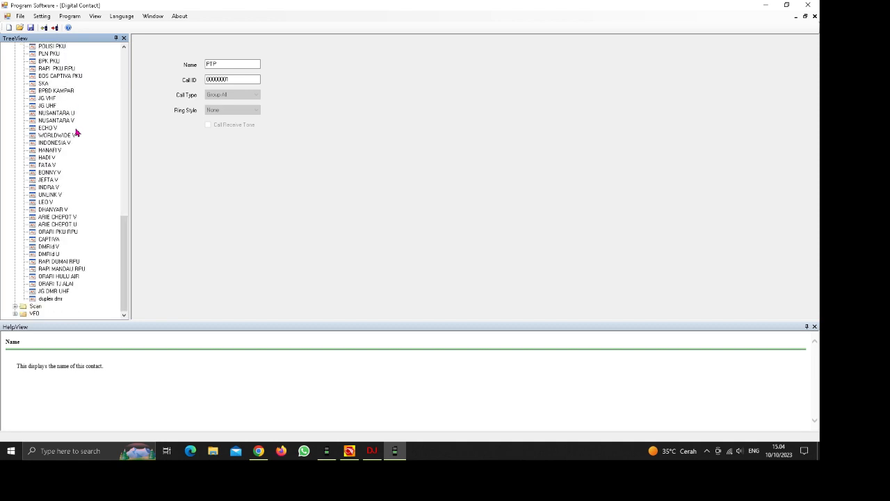
scroll(62, 209, up, 5)
scroll(61, 205, up, 12)
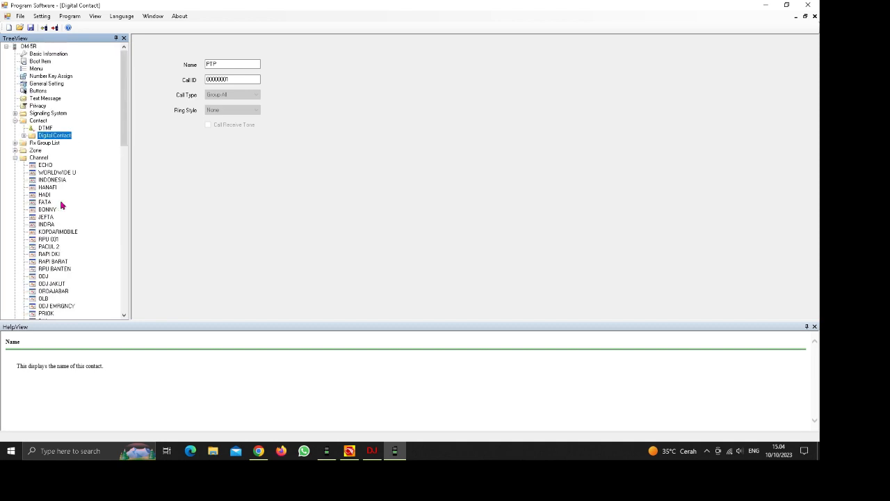
click(45, 166)
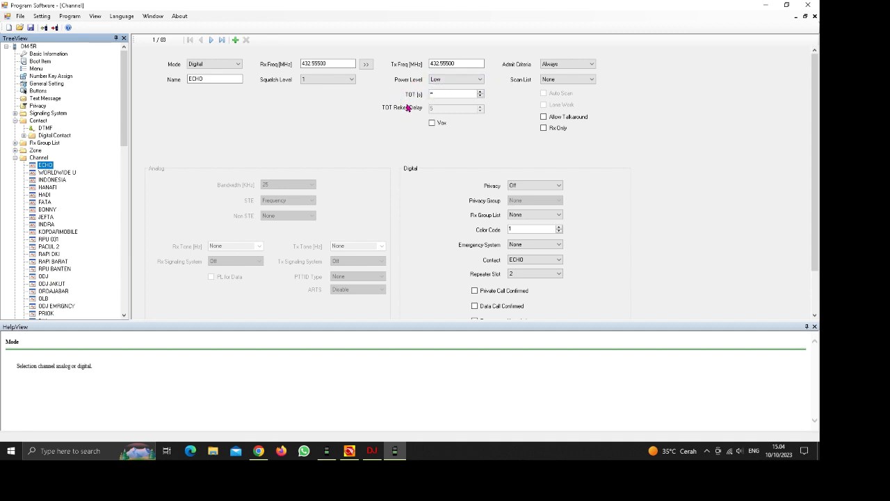
Try a TOT of 60 seconds on the ECHO channel and restore the unlimited value.
click(482, 80)
click(479, 98)
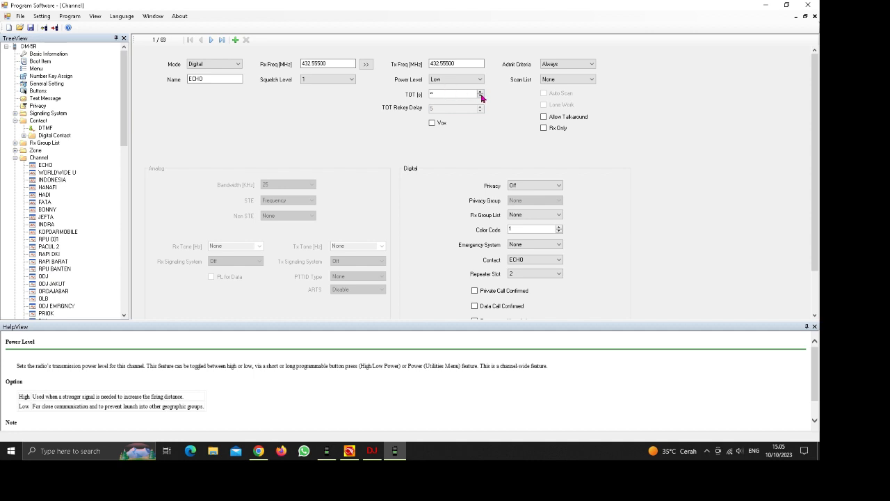
click(481, 92)
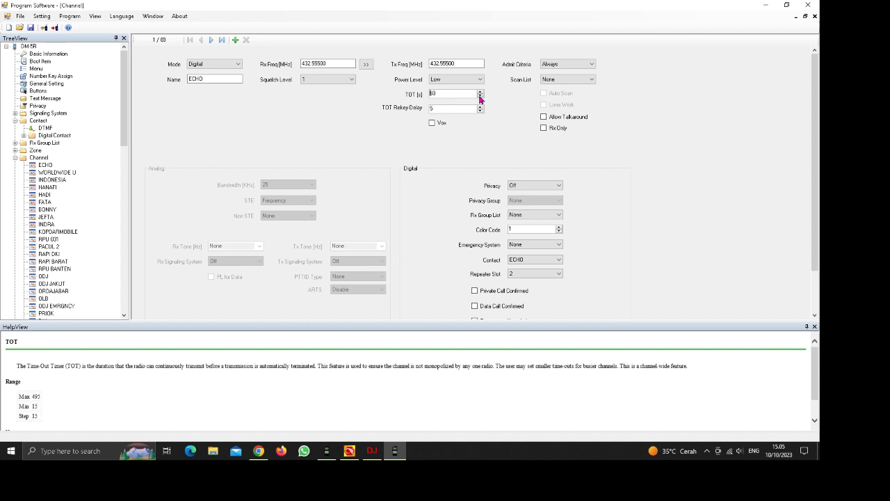
click(480, 96)
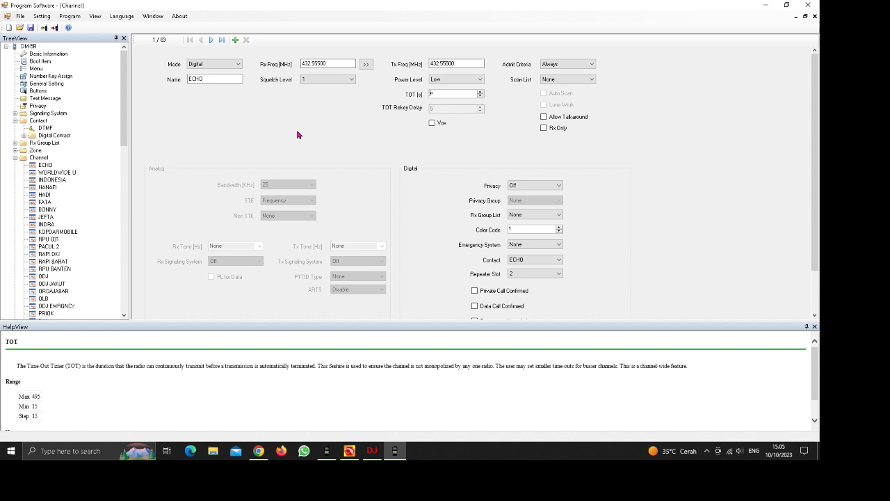
Switch to OpenGD77 CPS and view the codeplug's DMR ID and callsign form, closing it after review.
click(373, 453)
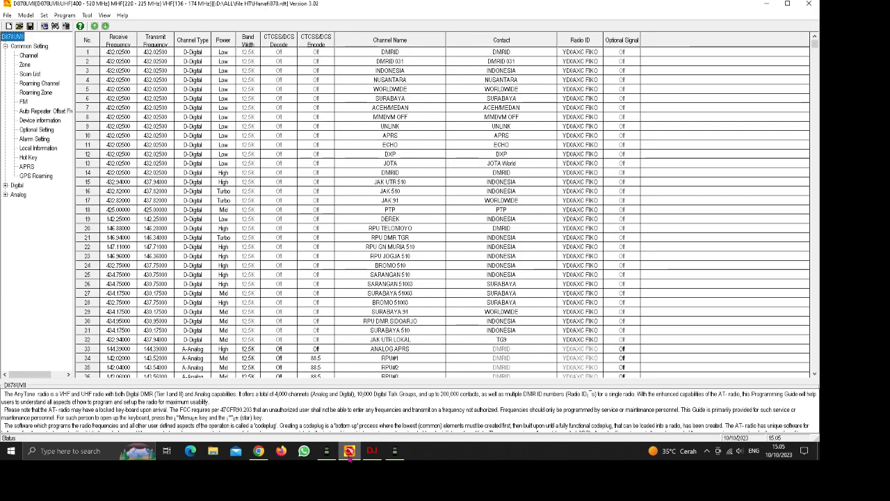
click(349, 451)
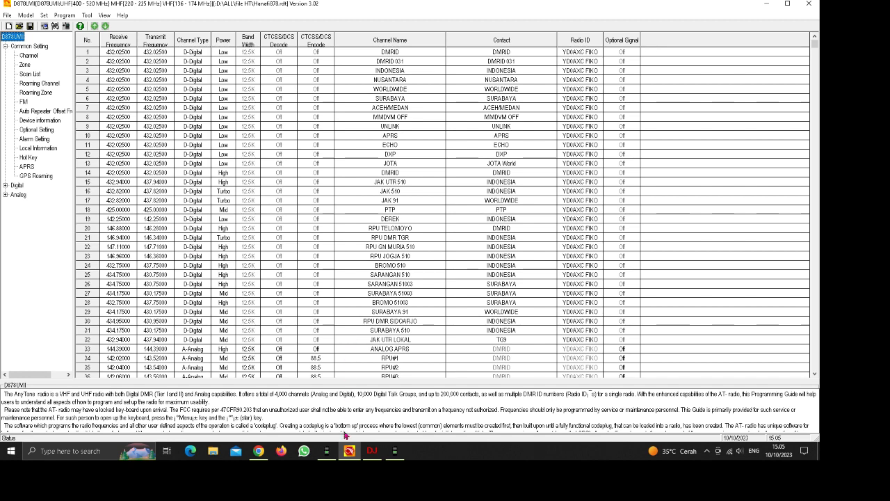
click(326, 450)
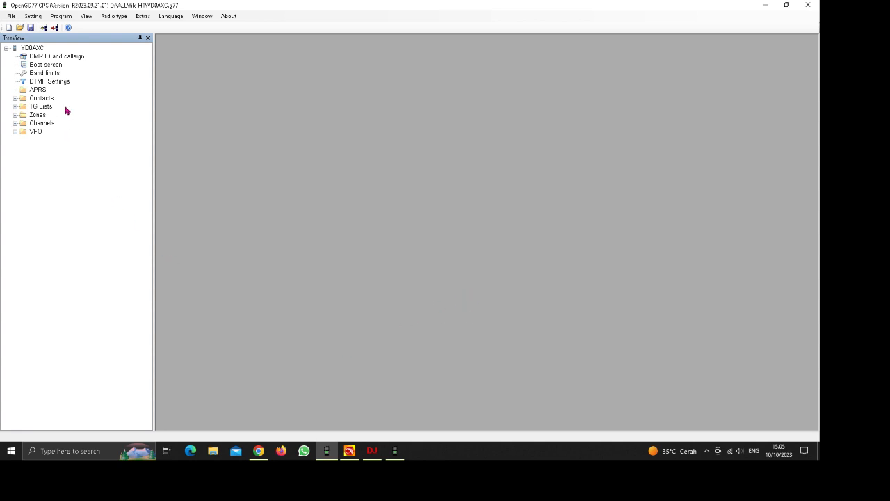
double_click(50, 60)
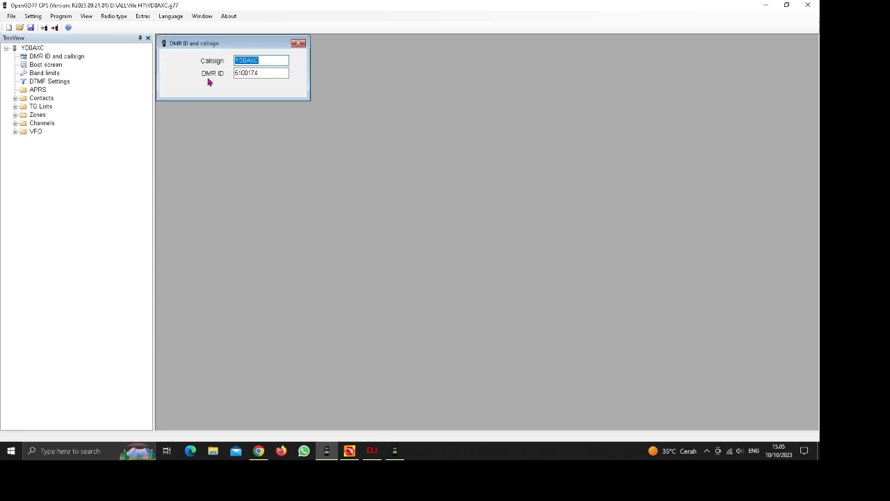
click(298, 43)
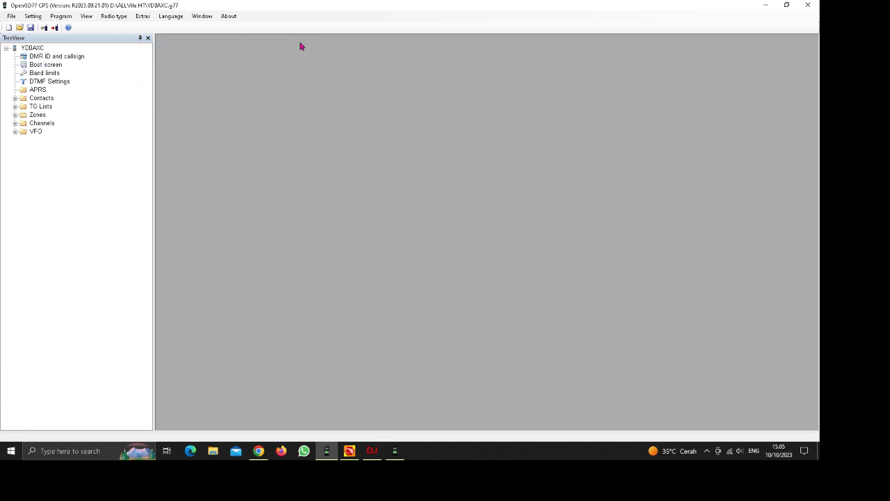
Review the NUSANTARA digital contact's call type options without changing them, and open the INDONESIA contact.
click(15, 99)
click(23, 114)
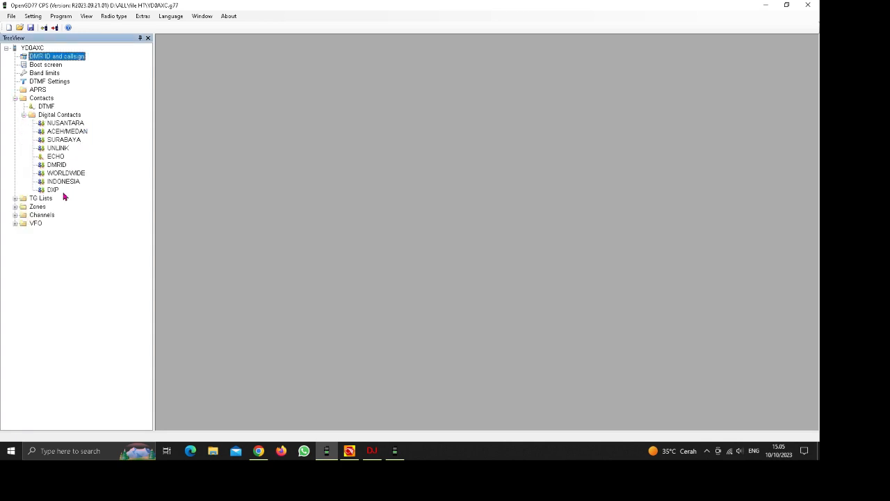
double_click(56, 123)
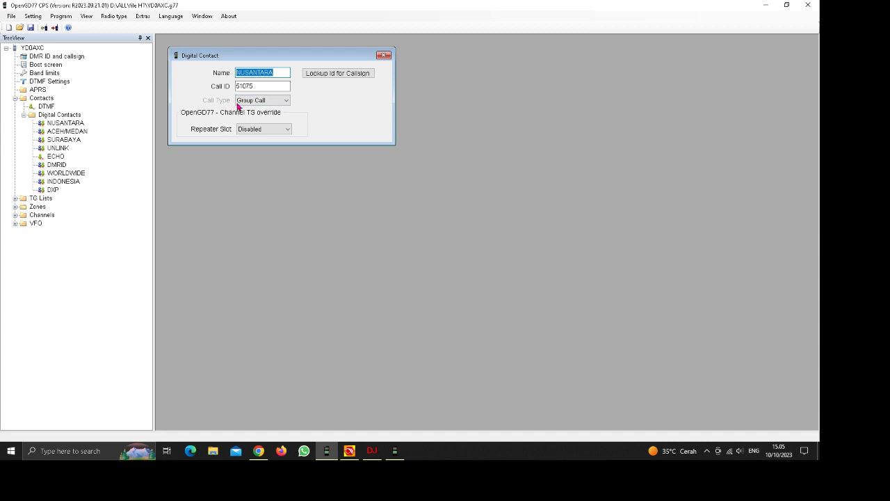
click(287, 101)
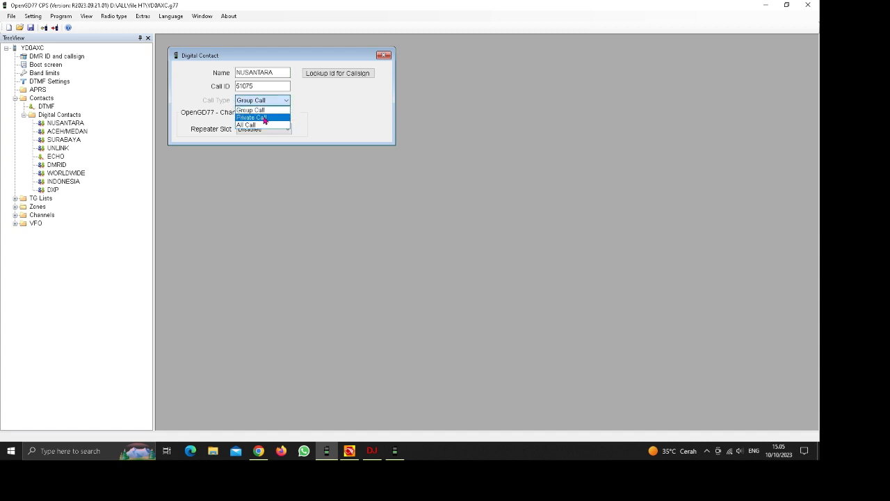
click(270, 102)
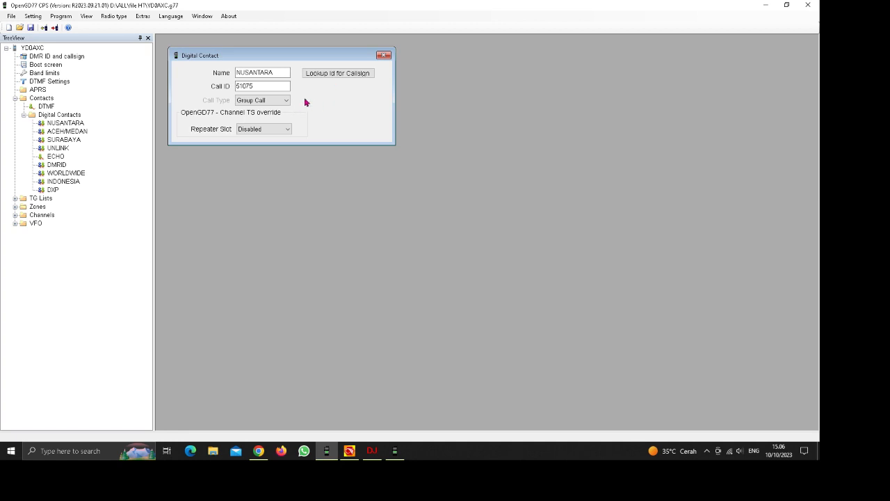
click(383, 56)
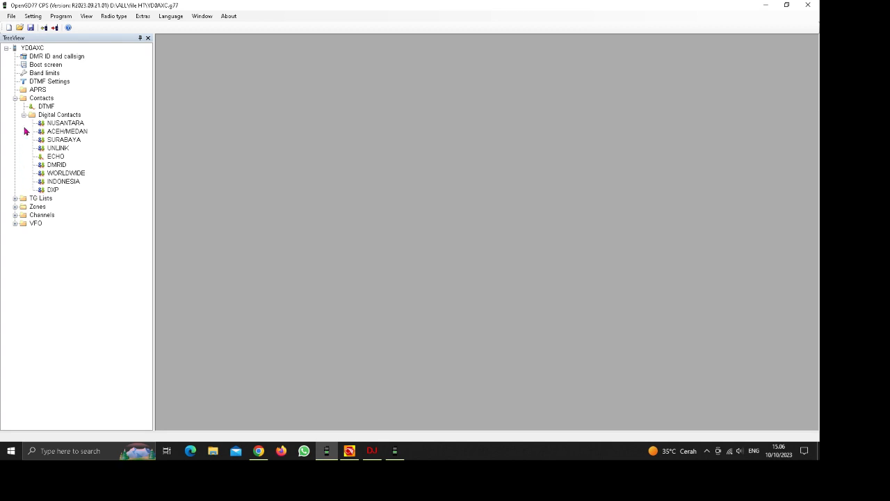
double_click(54, 182)
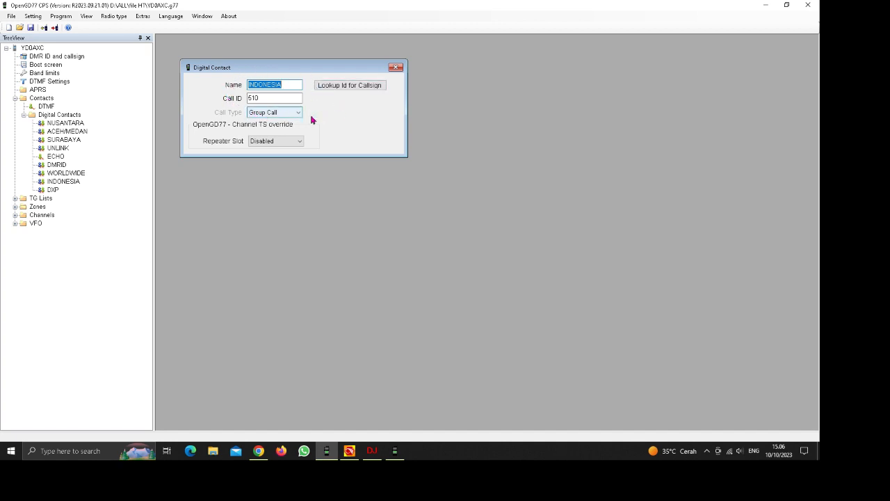
Close the INDONESIA contact and review the DXP, WORLDWIDE and ECHO digital contacts one at a time, closing each.
click(396, 68)
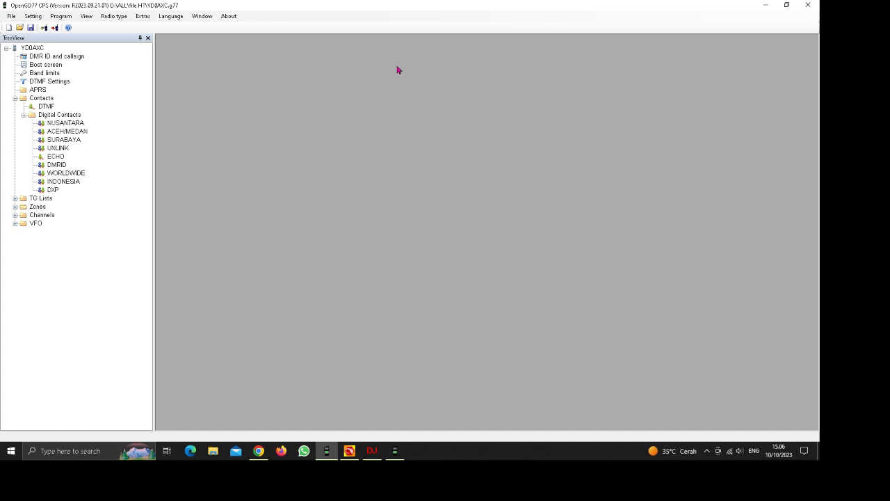
double_click(50, 191)
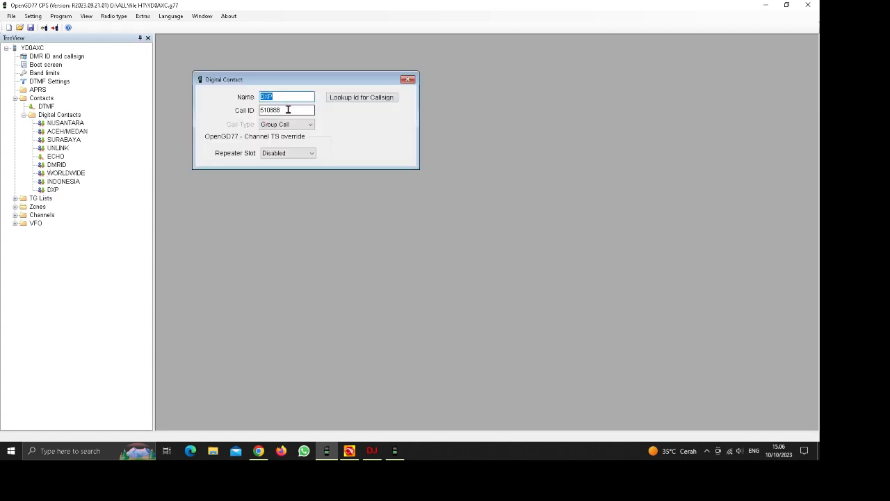
click(408, 80)
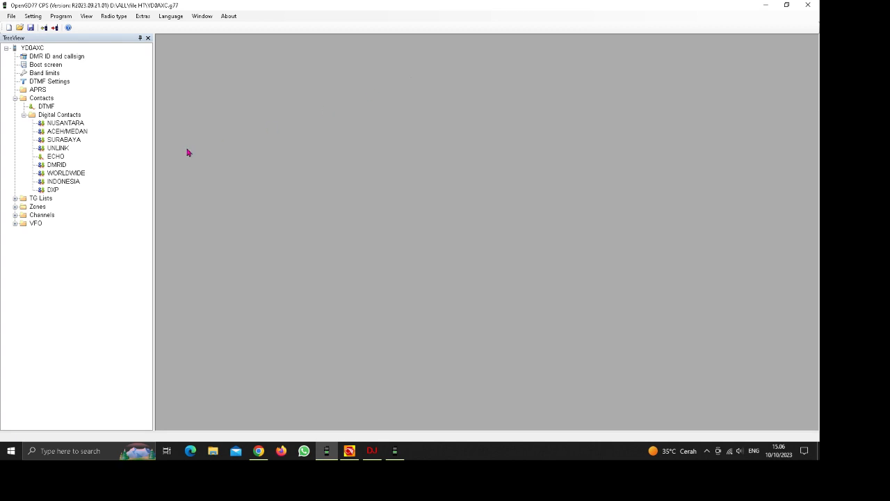
double_click(57, 173)
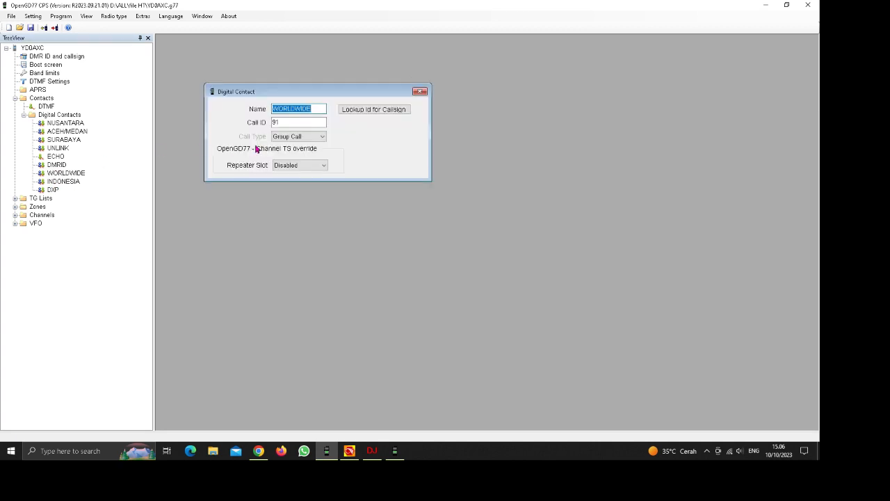
click(422, 93)
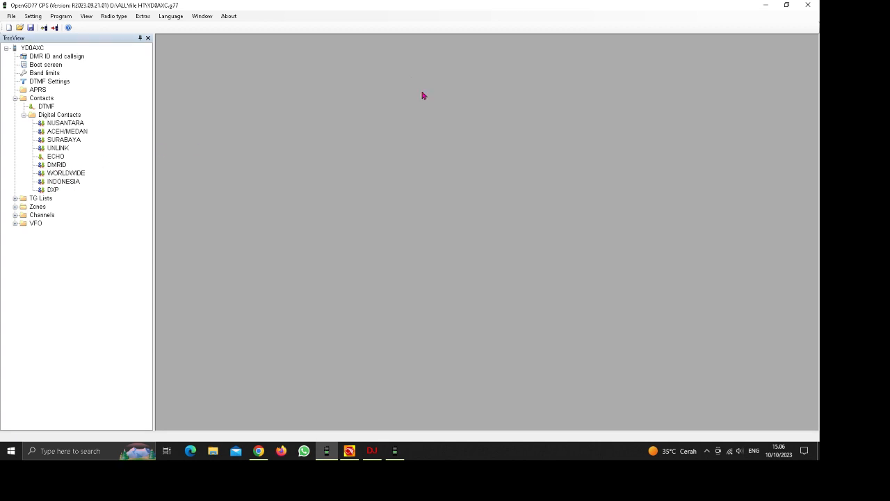
double_click(57, 157)
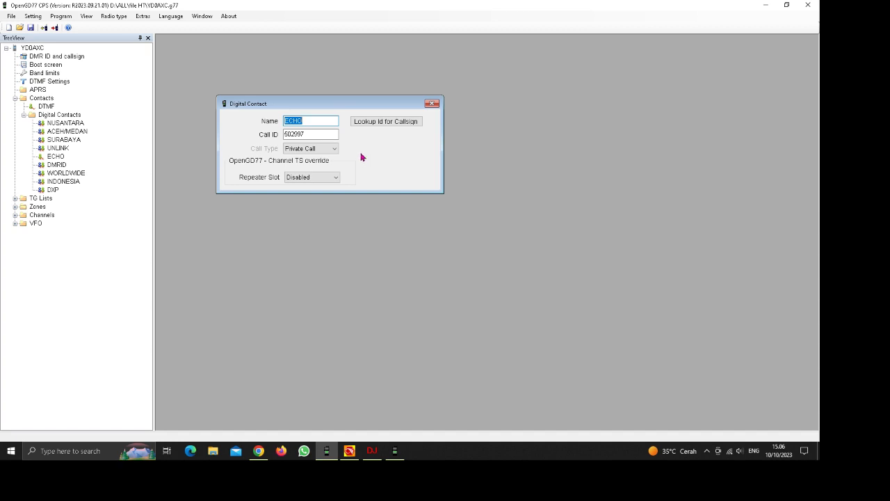
click(431, 104)
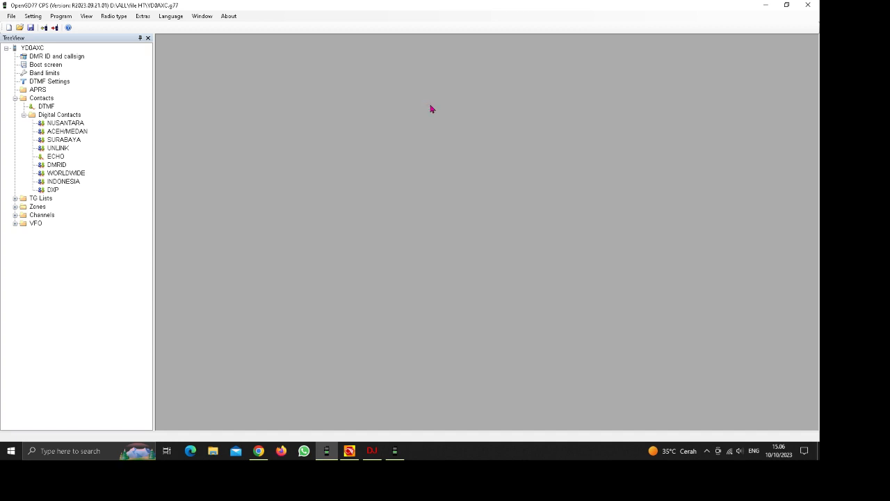
Review the digital contact settings of UNLINK, NUSANTARA, ACEH/MEDAN, SURABAYA and DMRID.
double_click(56, 149)
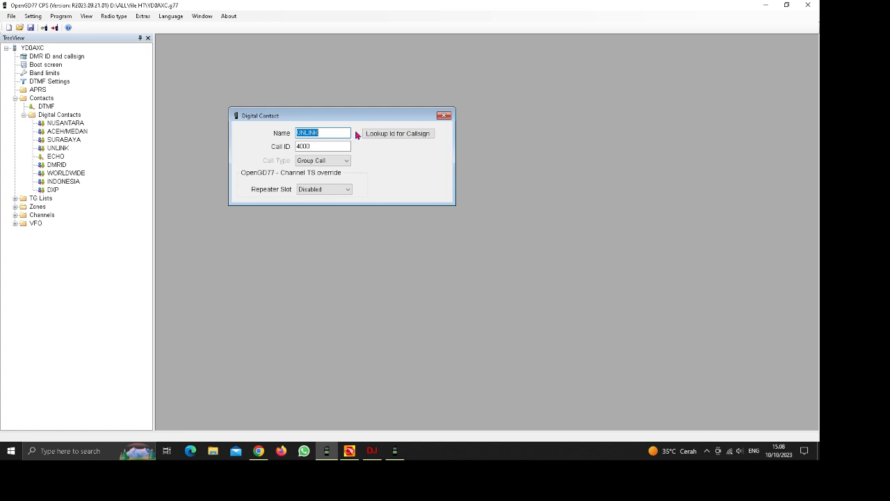
click(65, 123)
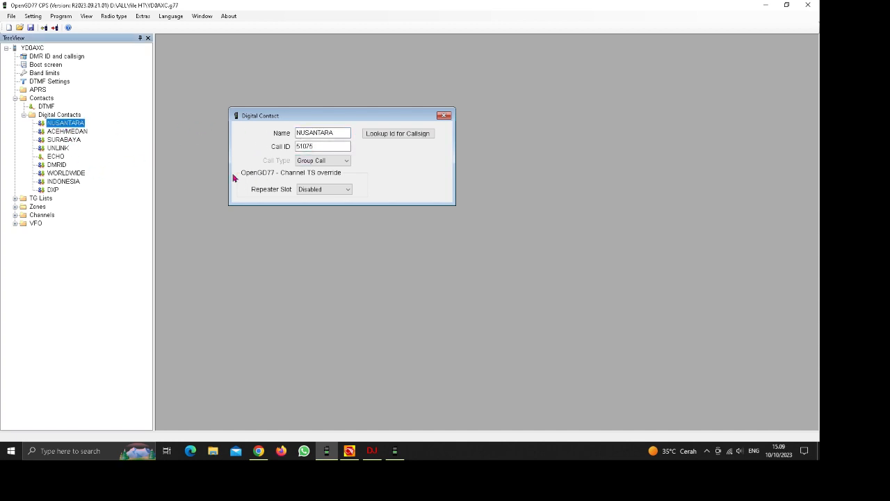
click(56, 132)
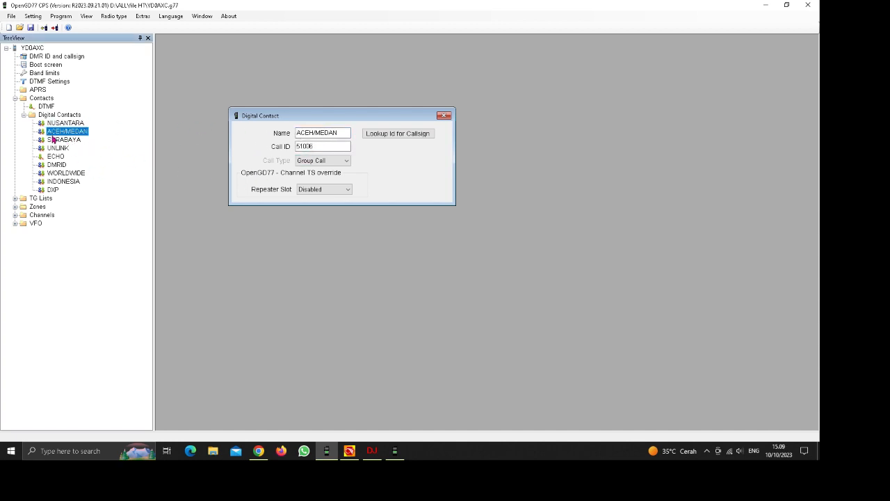
click(53, 141)
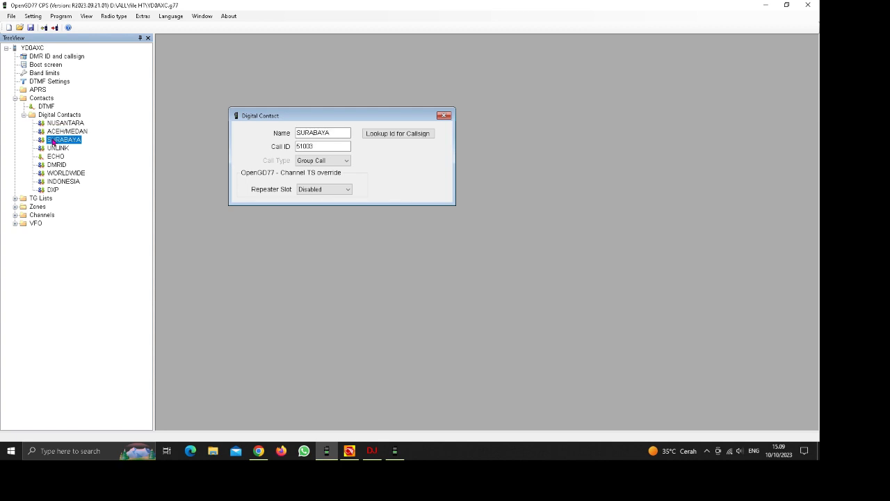
click(54, 167)
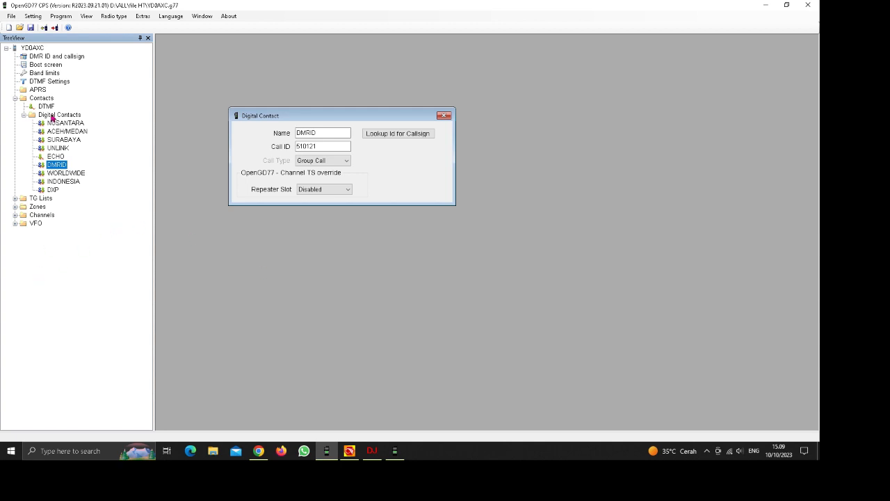
Expand the TG Lists and compare the members of the LOKAL and WORLDWIDE lists.
click(15, 199)
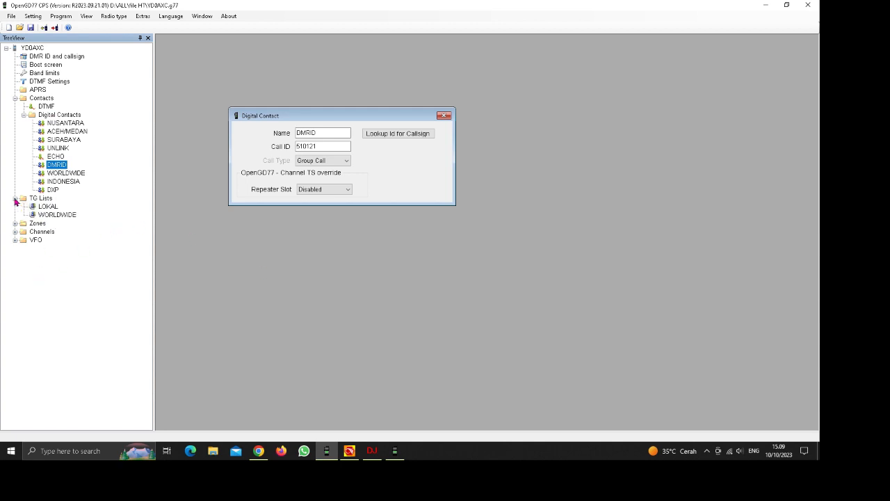
double_click(43, 206)
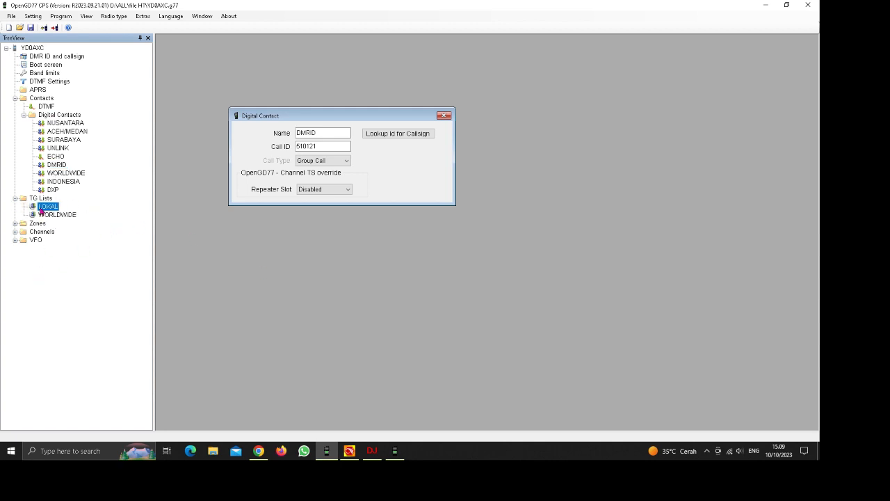
double_click(53, 216)
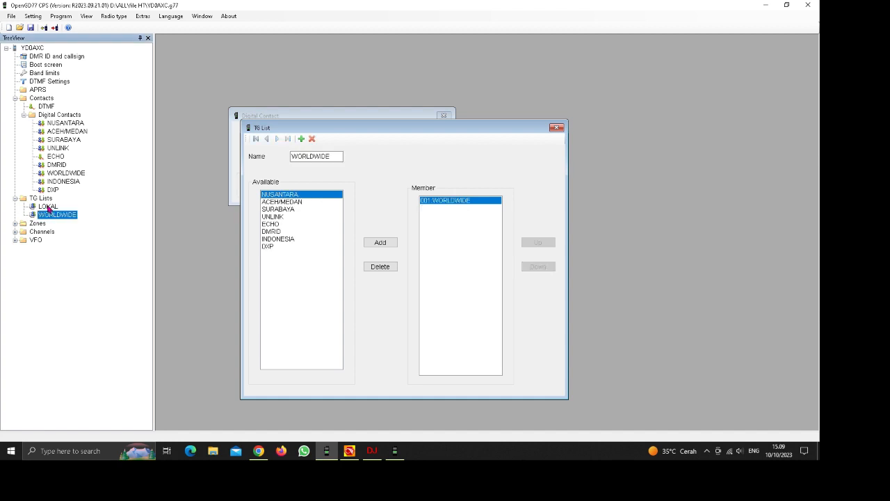
double_click(49, 207)
double_click(48, 216)
click(47, 207)
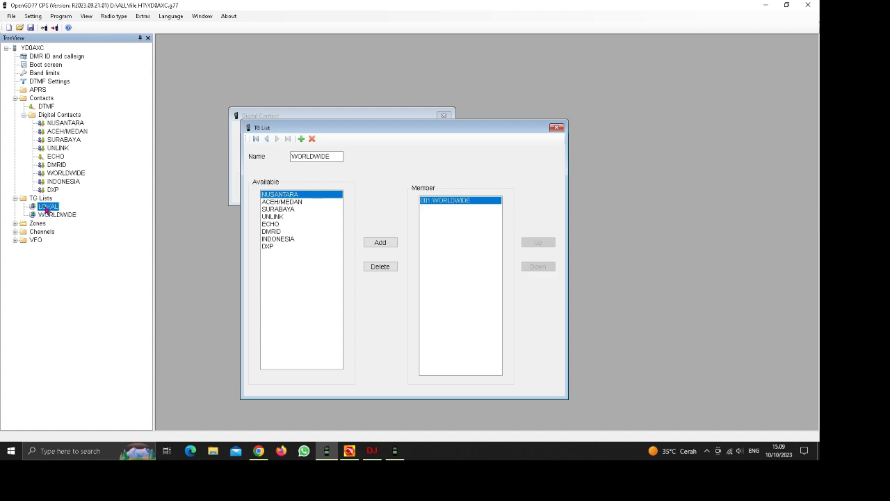
Expand the Zones and open the GROUP zone to review its member channels.
double_click(14, 224)
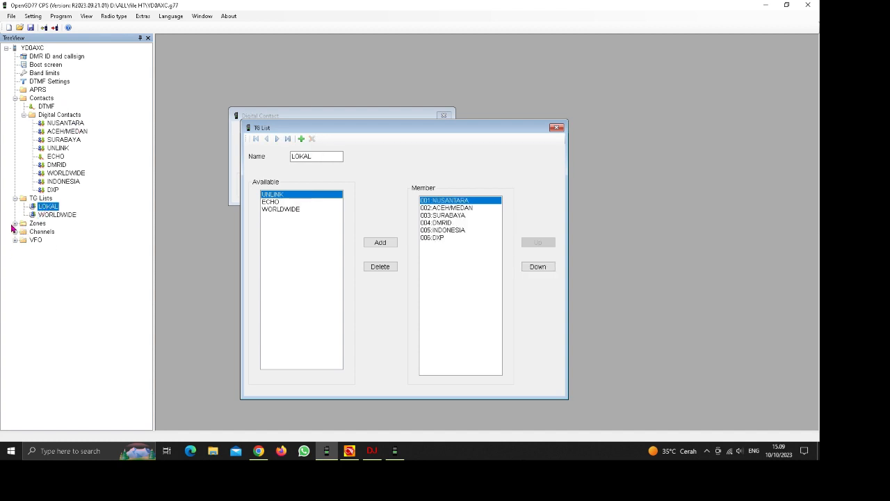
click(14, 224)
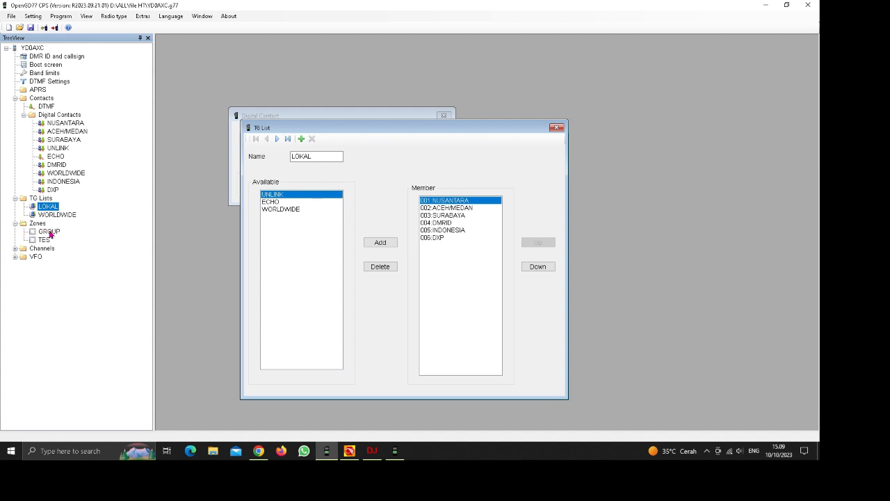
double_click(49, 231)
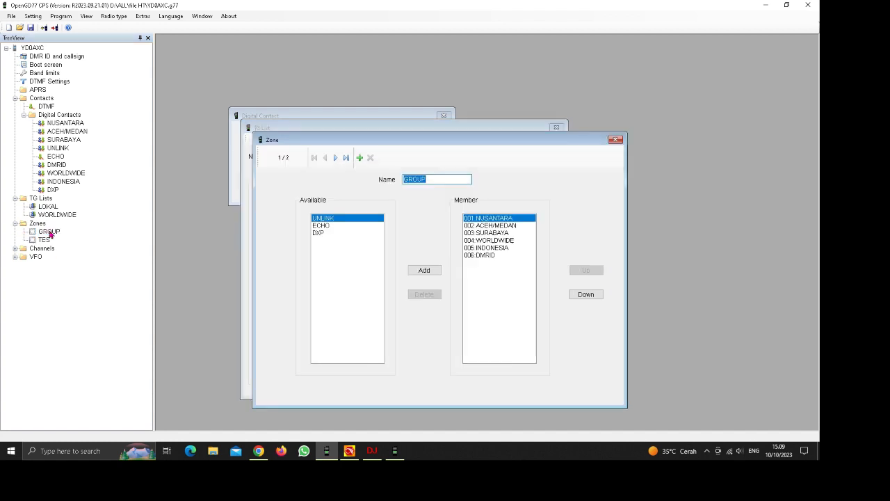
Open the INDONESIA channel and check its TG List options, keeping None selected.
click(15, 248)
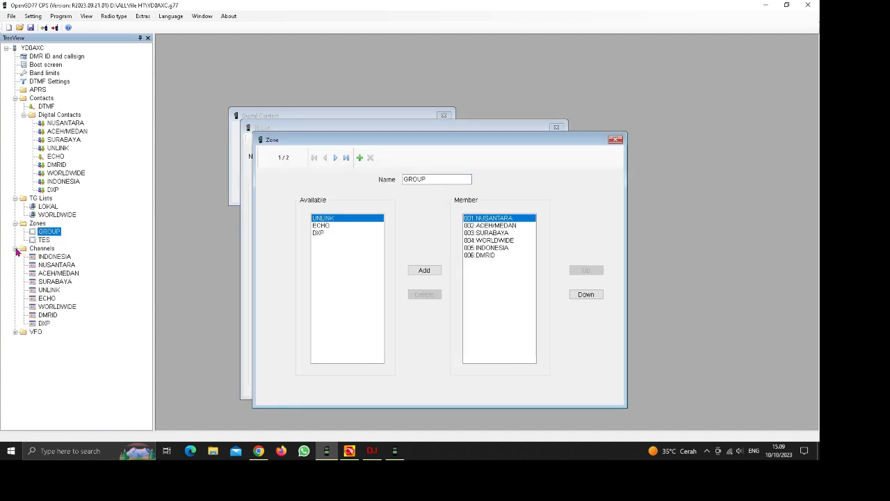
double_click(50, 258)
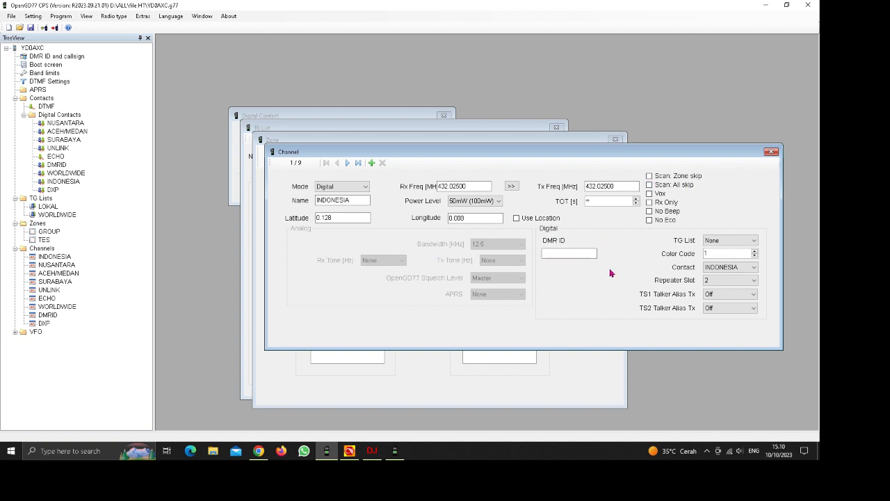
click(754, 241)
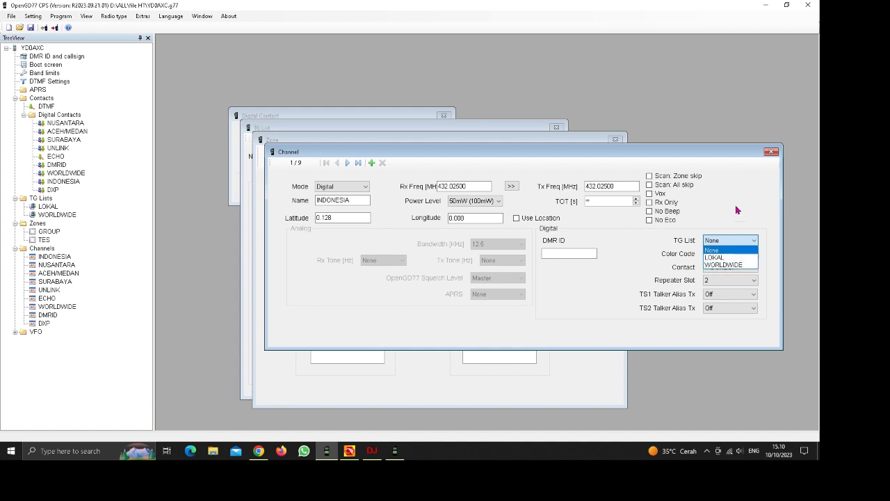
click(731, 249)
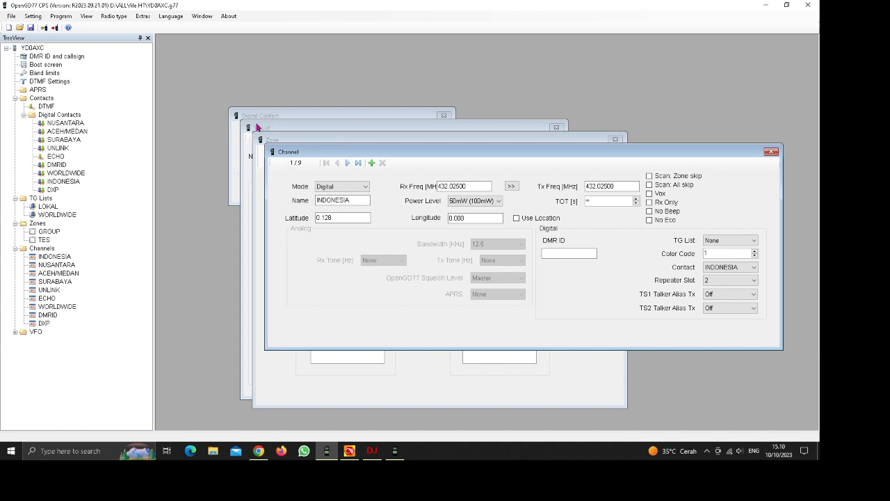
Reopen the LOKAL TG list and move its window aside to view its members next to the channel settings.
double_click(48, 206)
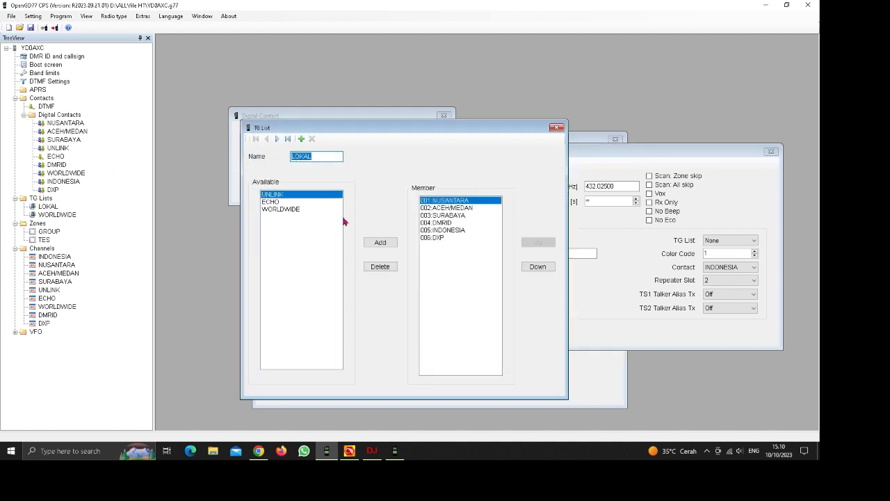
drag(353, 137, 182, 137)
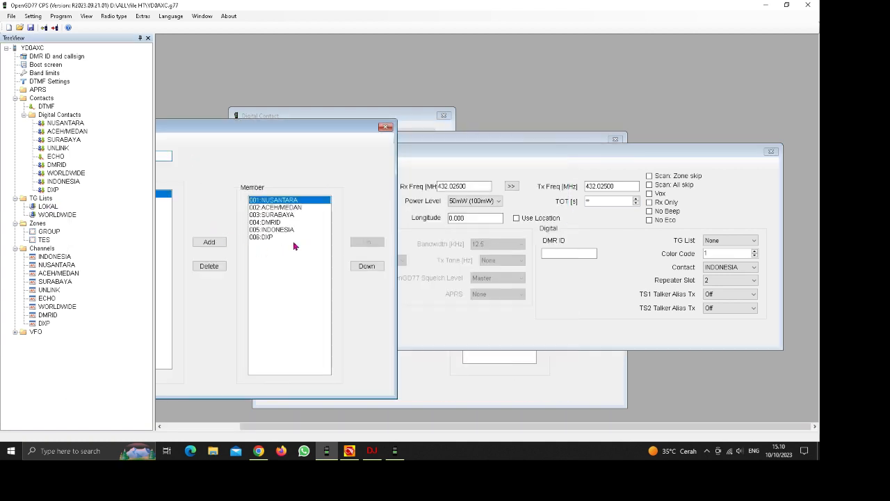
drag(283, 132, 379, 122)
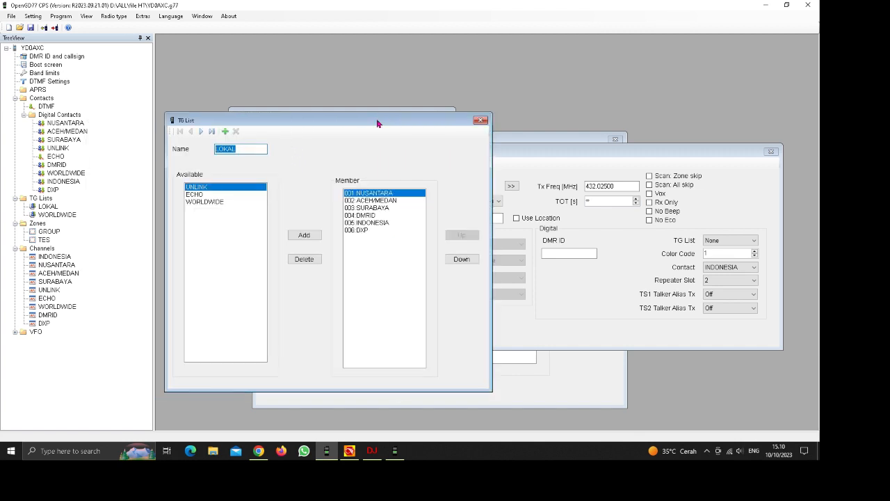
click(251, 151)
Switch to Chrome and examine the Pi-Star dashboard's static talkgroups, radio info, DMR repeater settings and gateway activity.
click(259, 451)
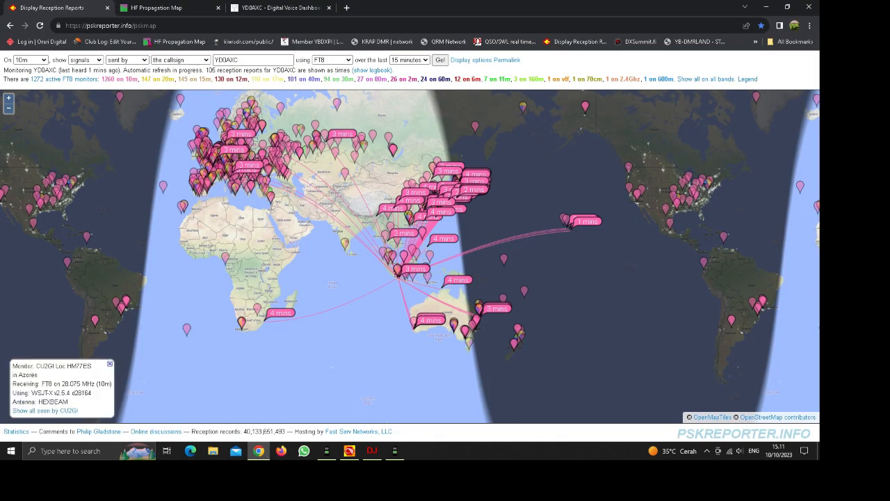
click(236, 9)
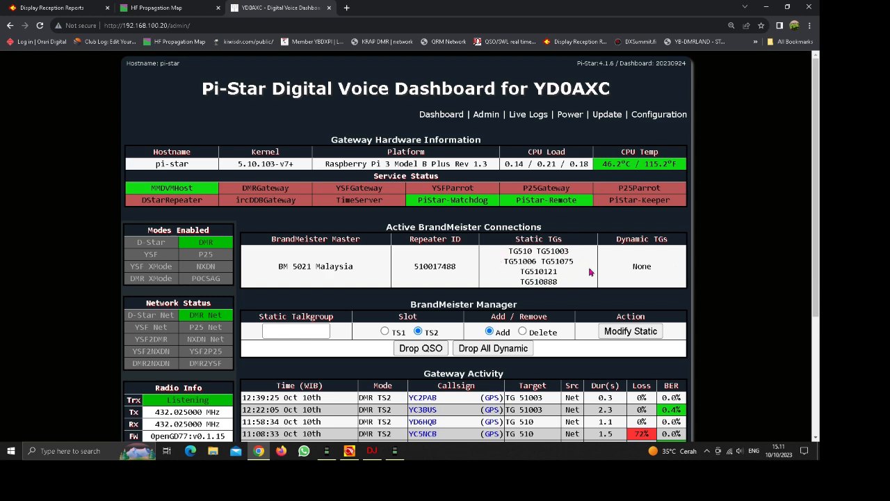
scroll(688, 272, down, 3)
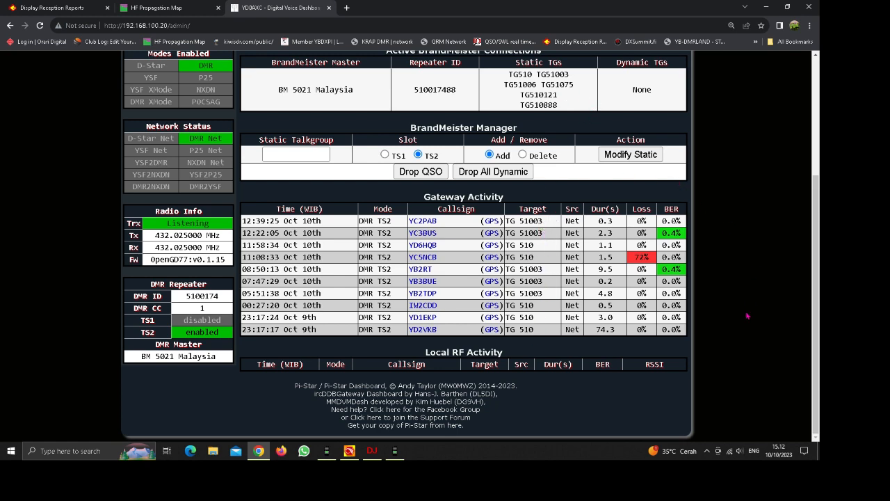
scroll(748, 316, up, 3)
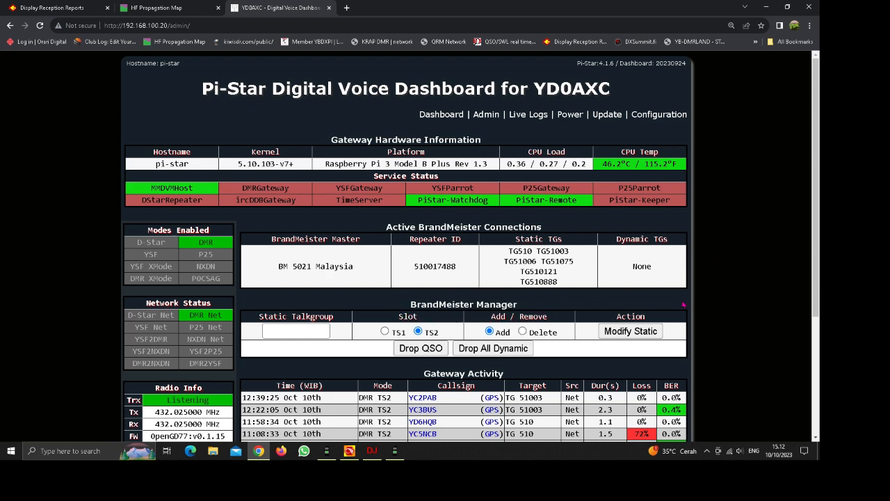
scroll(734, 268, down, 3)
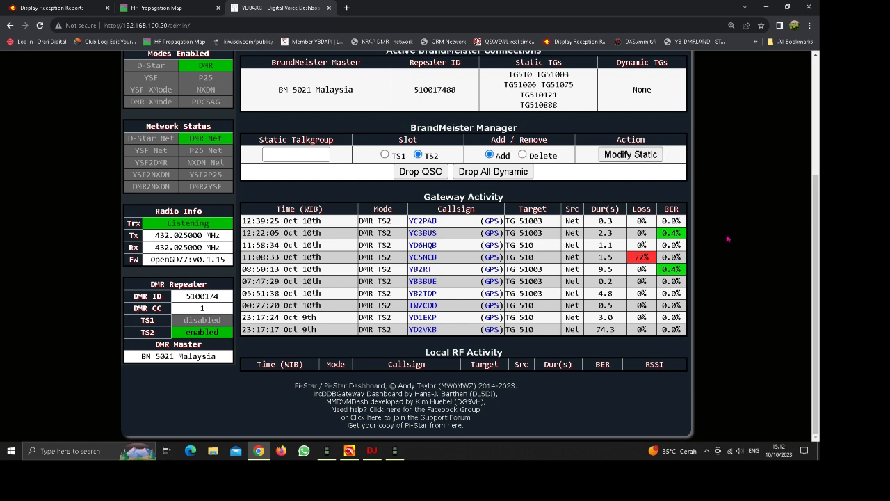
scroll(728, 238, up, 3)
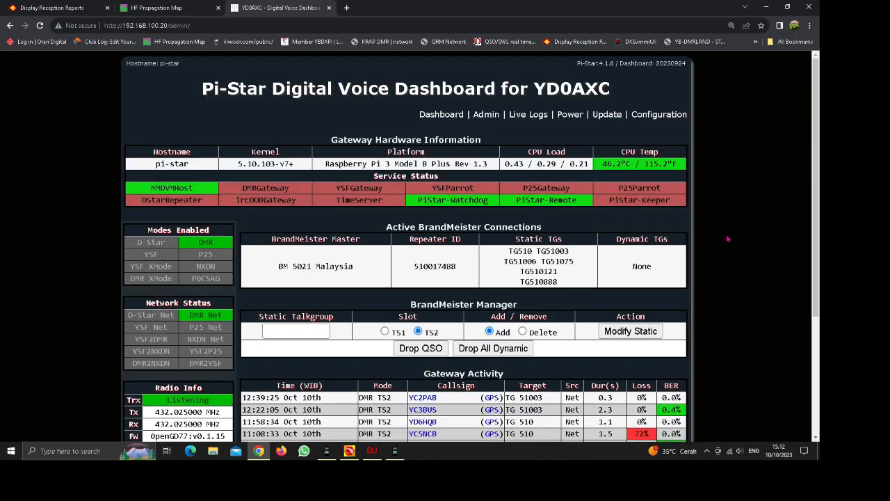
scroll(727, 238, down, 3)
scroll(727, 238, up, 3)
Open brandmeister.network in a new browser tab and go to its login page.
click(346, 7)
text(brandm)
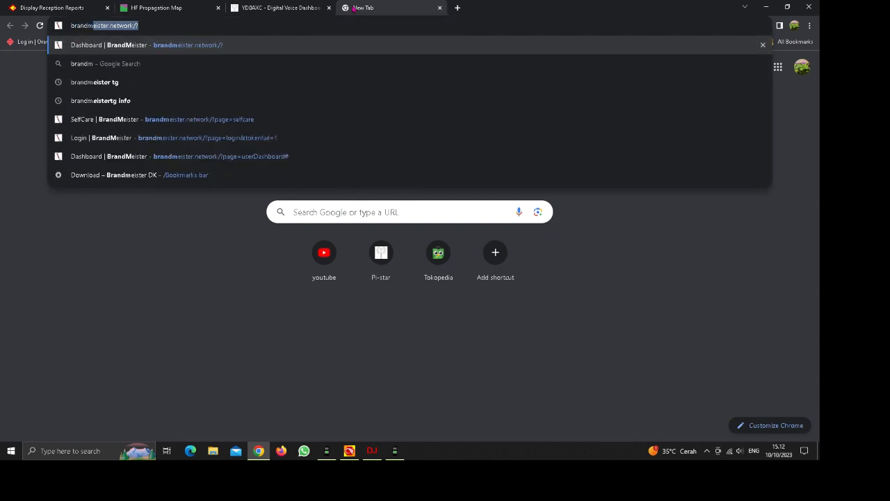
key(Return)
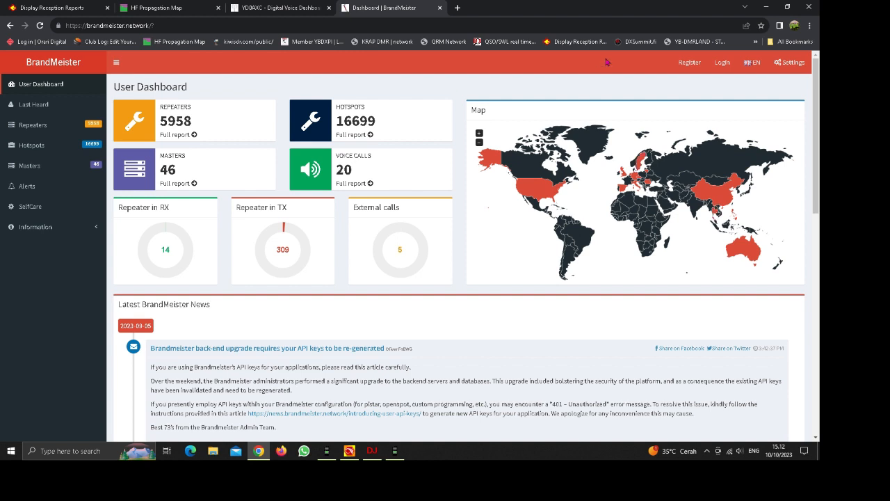
click(723, 63)
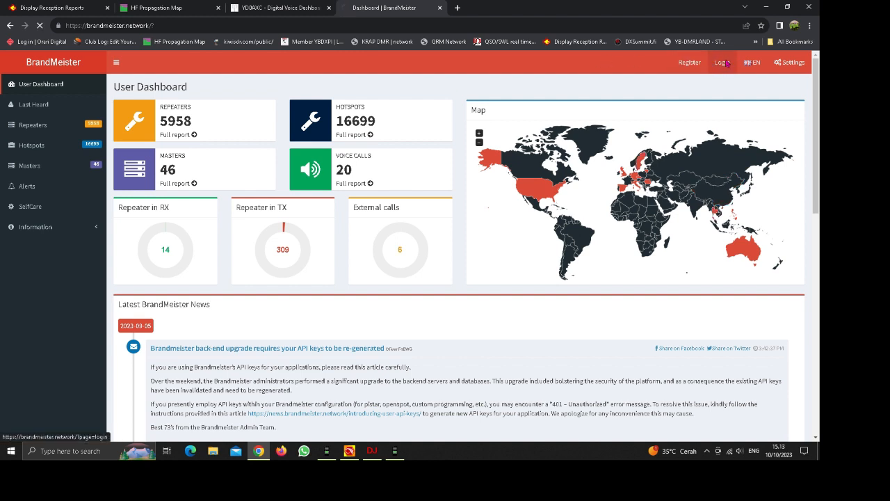
Log in to BrandMeister with the filled-in credentials and open the API Keys page from the profile settings.
click(310, 202)
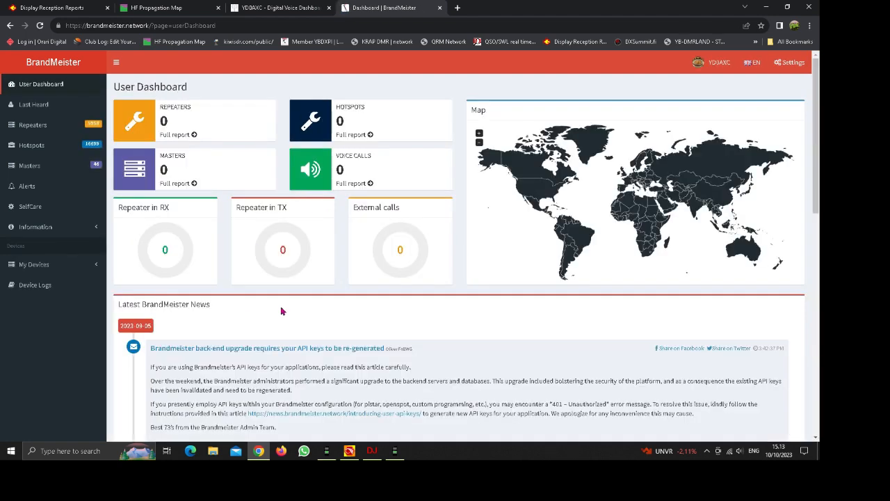
click(719, 63)
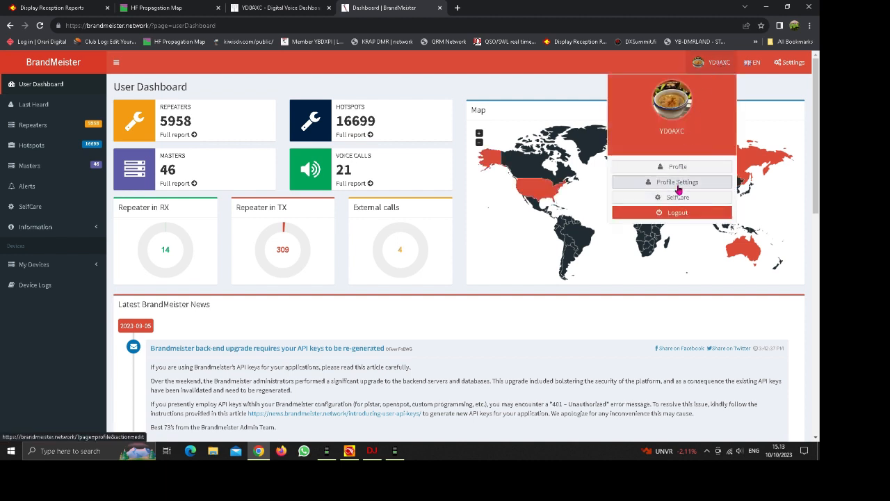
click(676, 182)
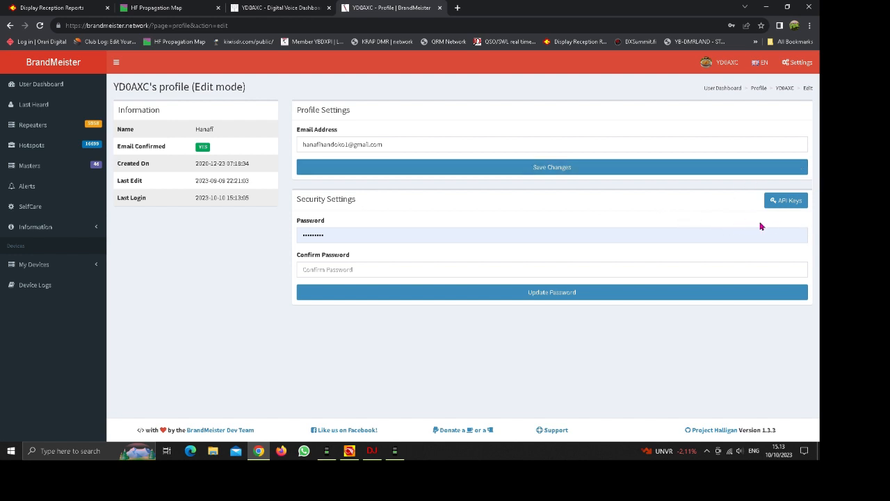
click(784, 203)
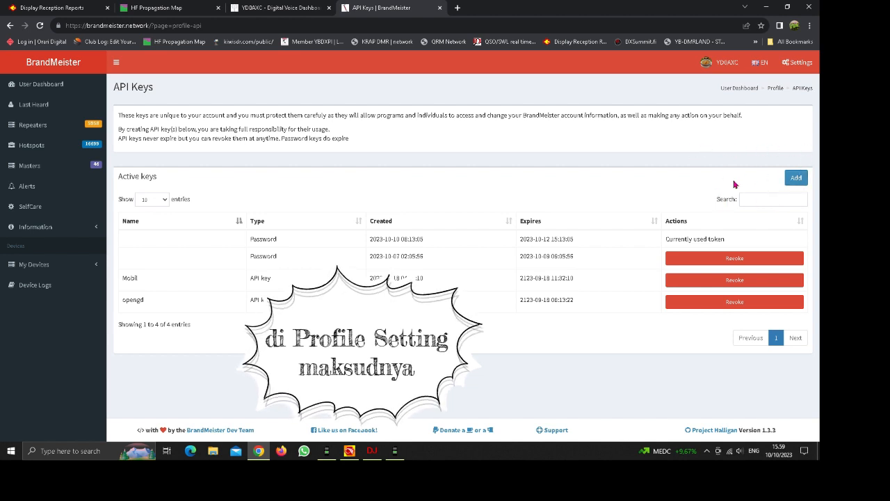
Create a new API key named with the owner's first name and copy the generated key.
click(796, 181)
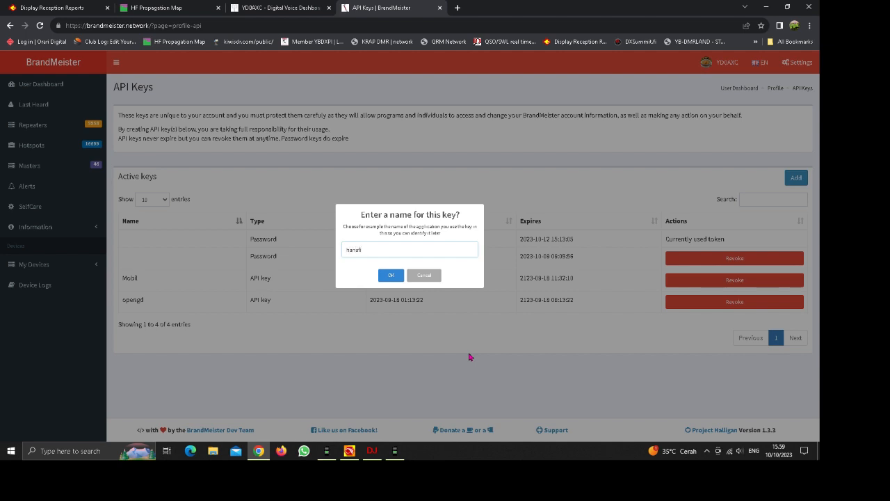
click(389, 277)
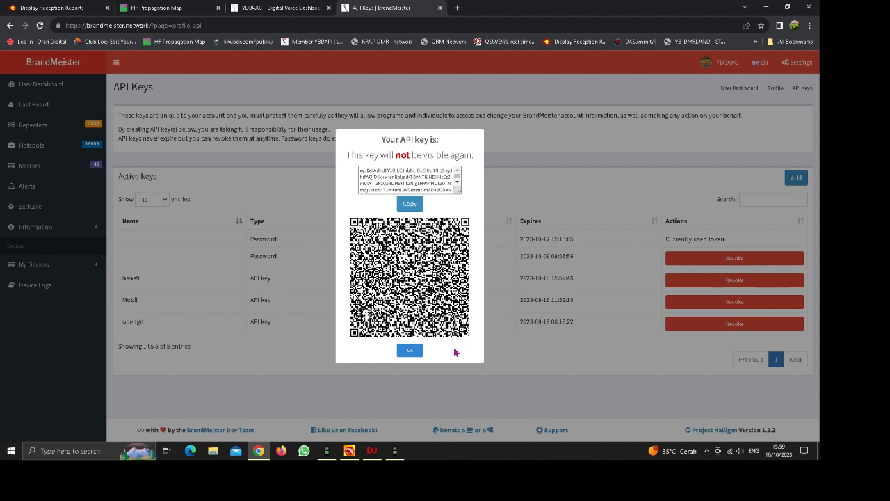
click(410, 203)
click(410, 206)
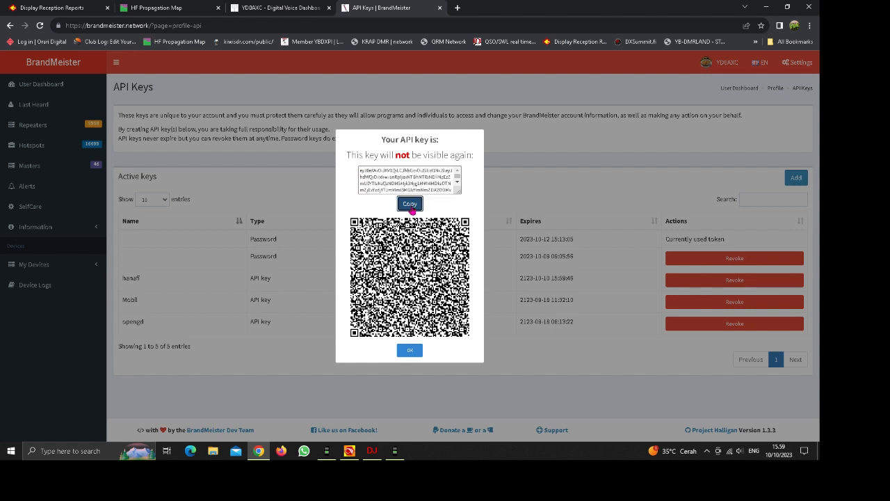
Switch to Pi-Star and open the BM API key file in the configuration's Expert editors.
click(263, 8)
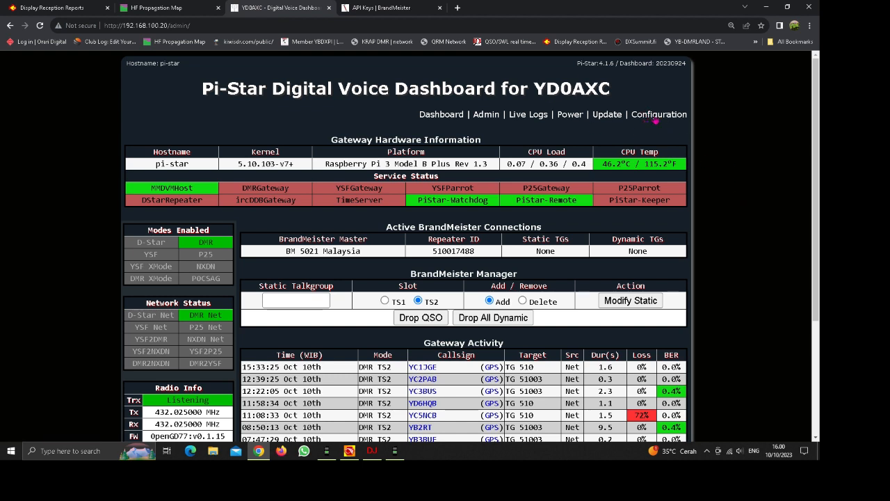
click(654, 118)
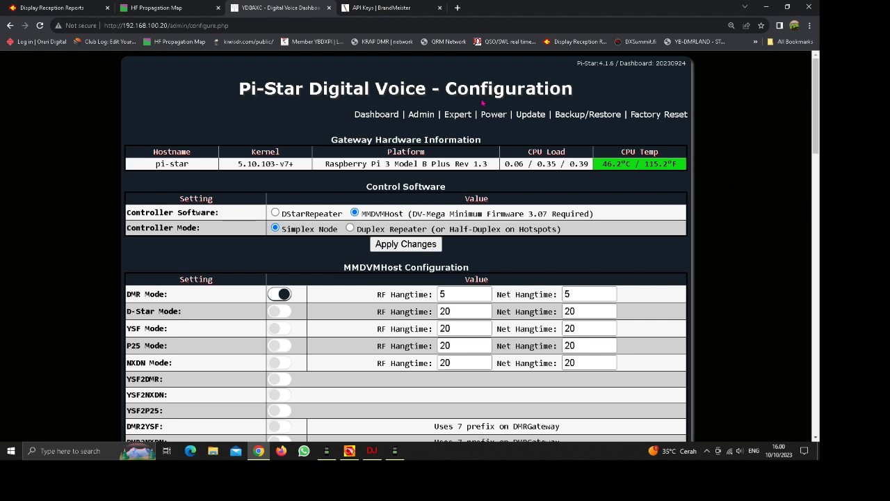
click(456, 116)
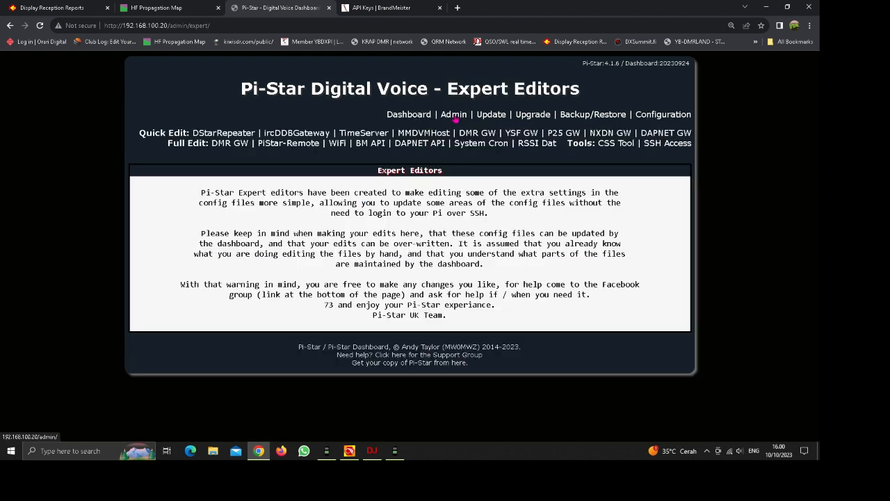
click(370, 145)
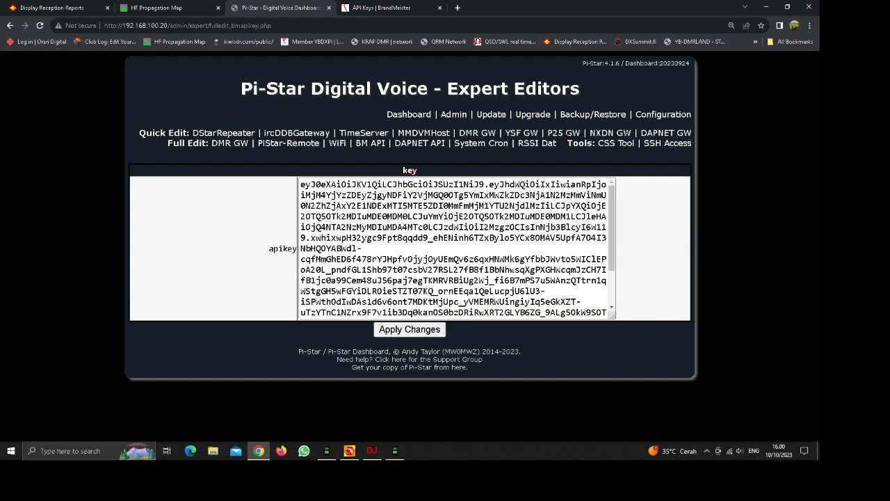
Return to the Pi-Star admin page and check its static TGs and gateway activity, comparing it with the public dashboard.
click(448, 116)
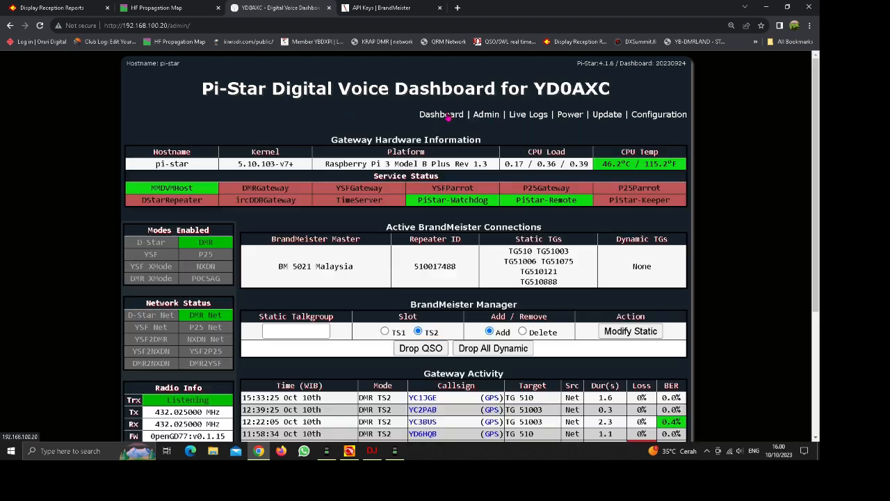
scroll(744, 238, down, 3)
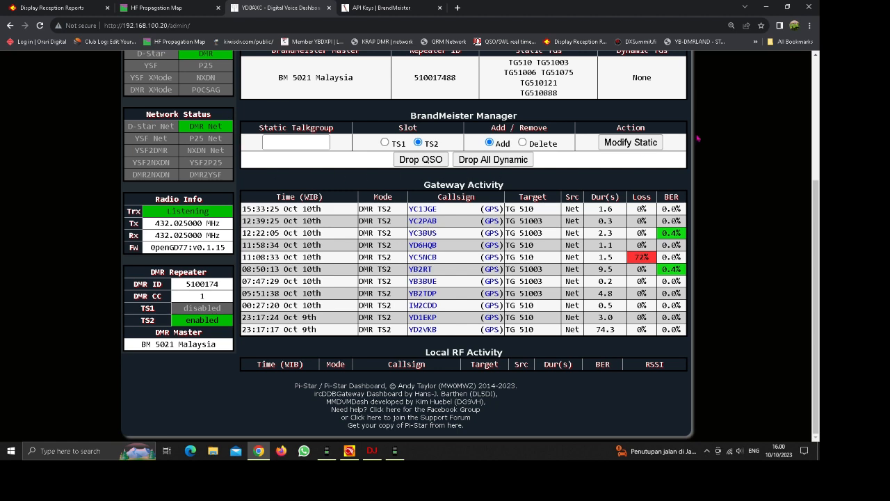
scroll(691, 157, up, 3)
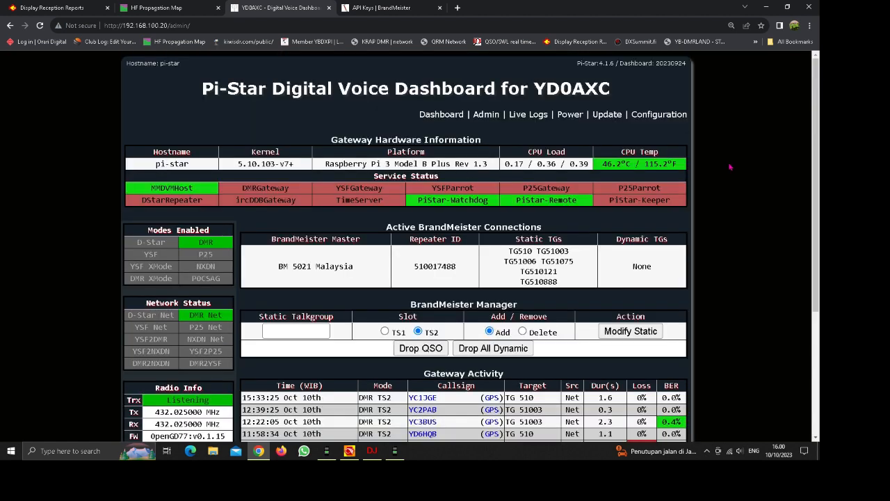
click(440, 115)
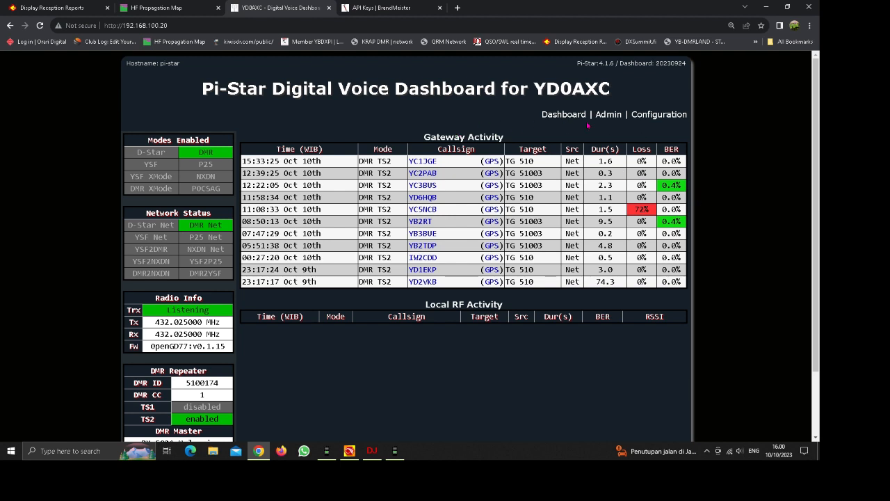
click(608, 115)
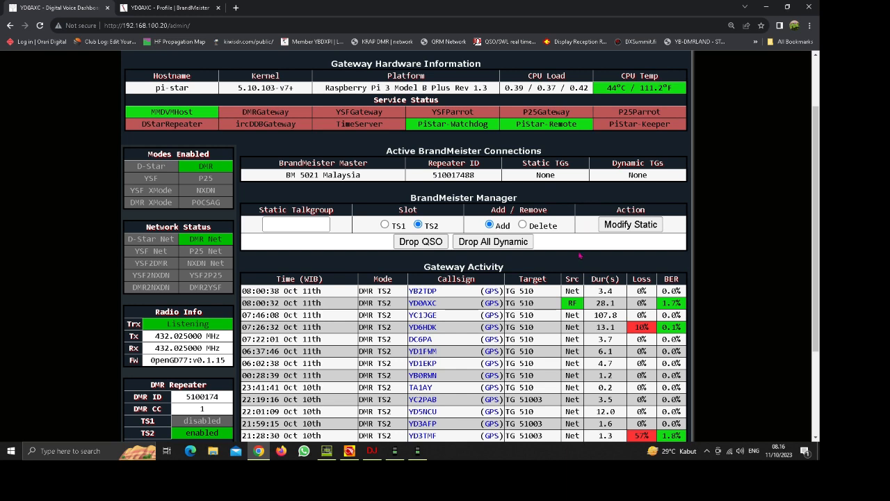
Switch to BrandMeister, list the account's devices and try to open the profile settings.
click(173, 8)
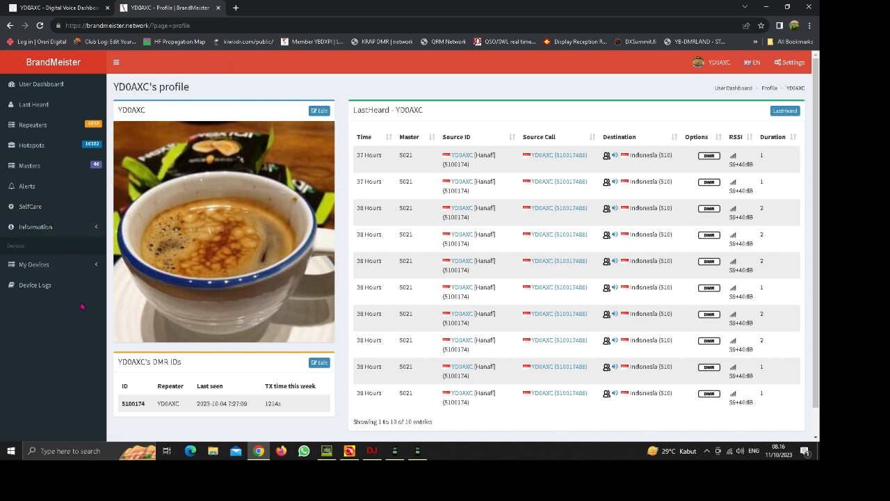
click(37, 265)
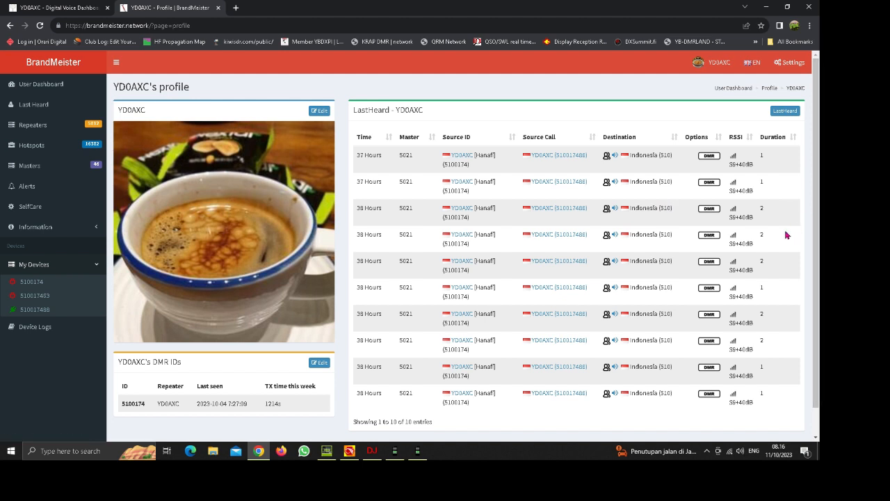
click(717, 64)
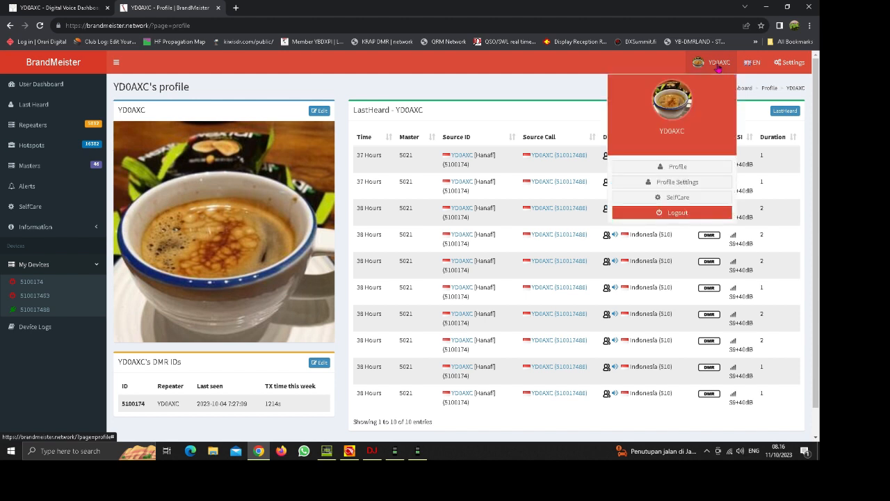
click(690, 184)
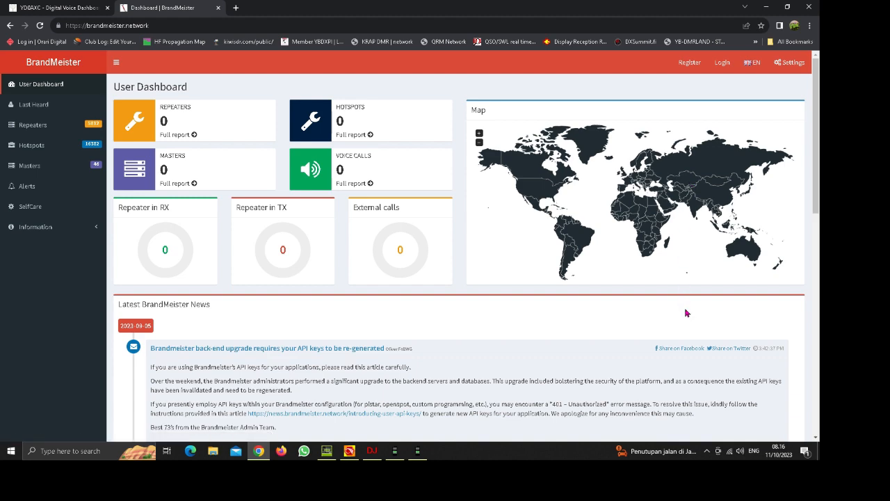
Log back in to BrandMeister from the user dashboard with the saved SelfCare account credentials.
scroll(685, 313, down, 15)
scroll(686, 313, up, 15)
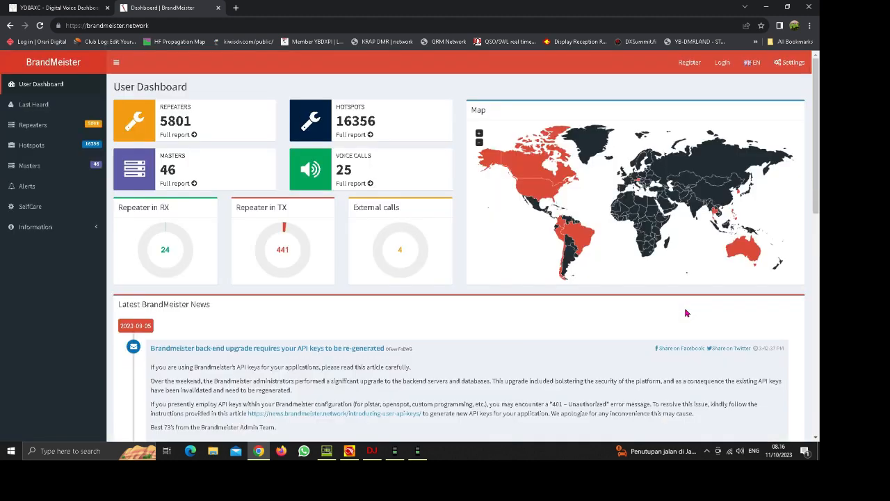
click(722, 63)
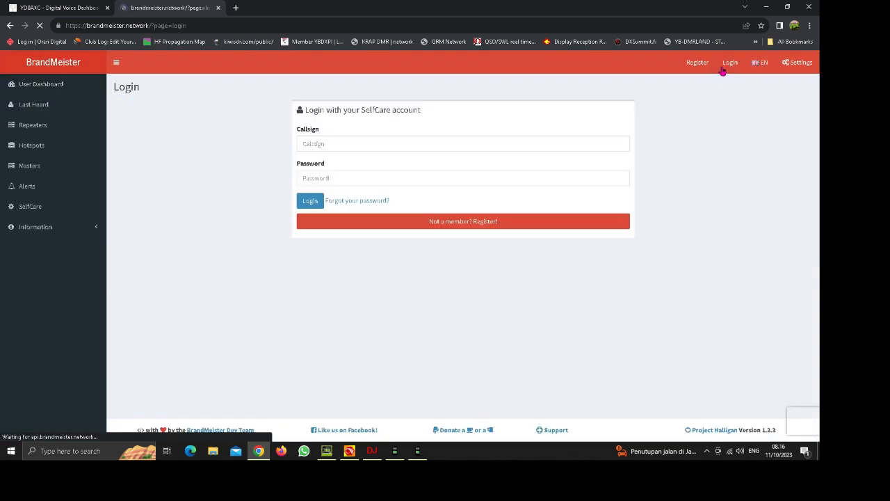
click(313, 201)
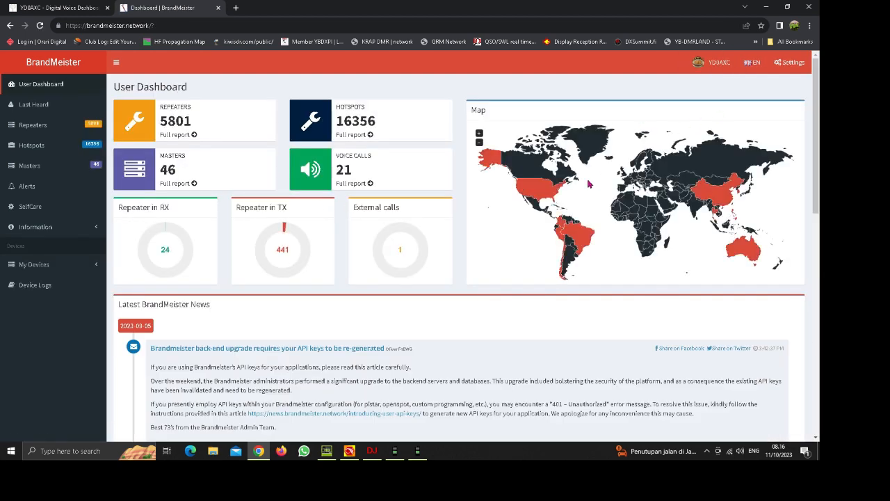
Open the API Keys page from the profile settings and revoke the named API key created on 2023-10-10.
click(716, 66)
click(675, 182)
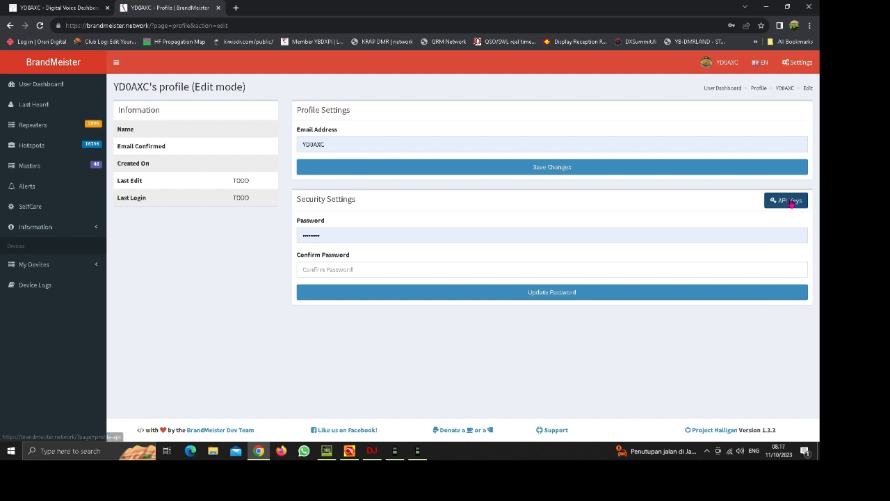
click(788, 200)
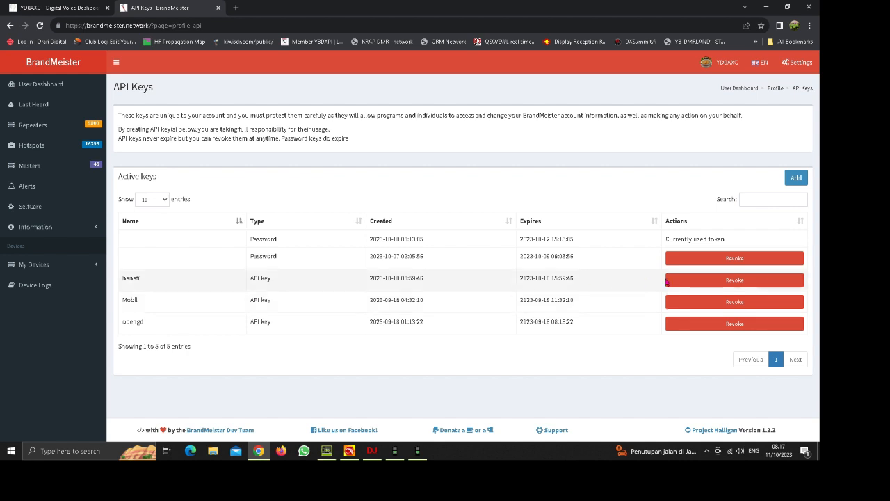
double_click(748, 281)
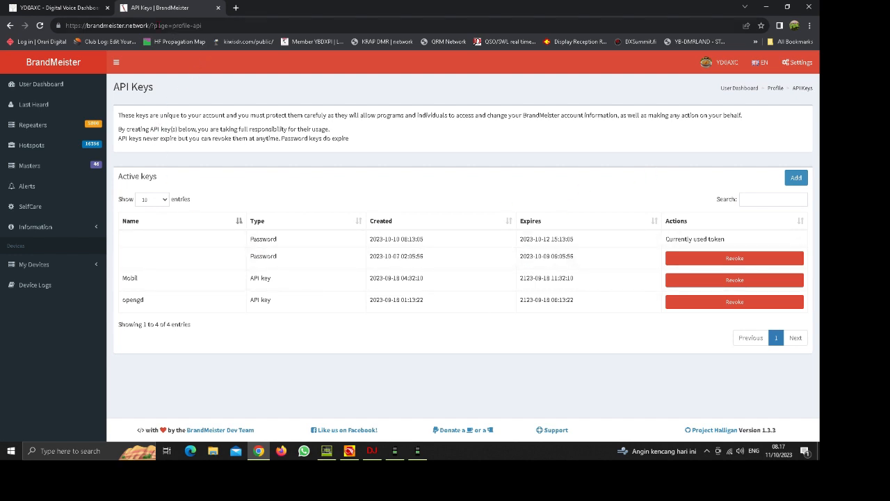
Glance at the Pi-Star dashboard, open the online hotspot's settings in BrandMeister and review its full Static Talkgroups list.
click(63, 11)
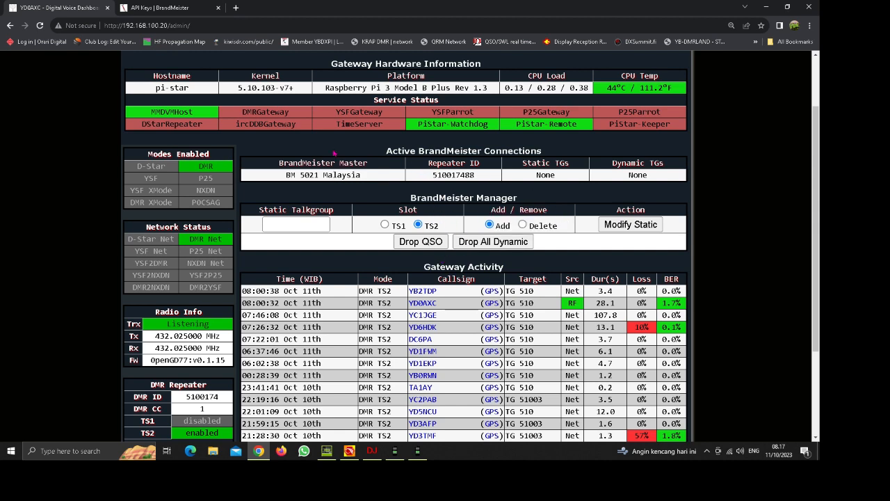
click(155, 8)
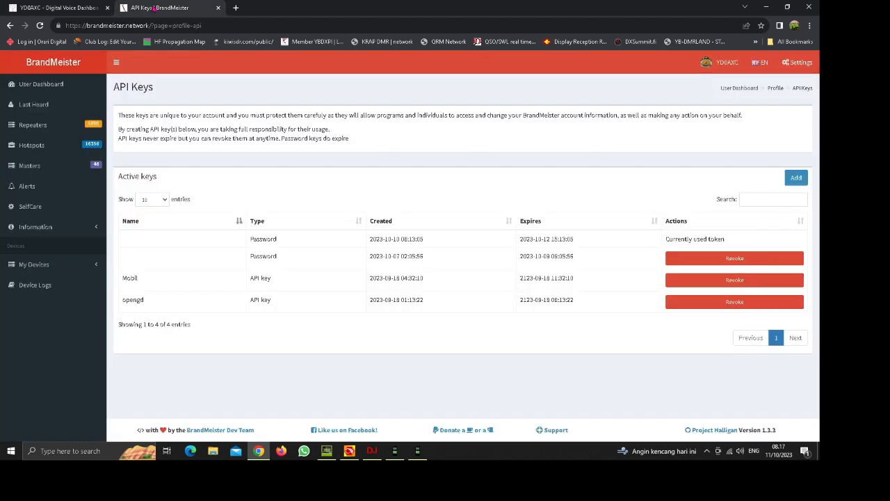
click(42, 269)
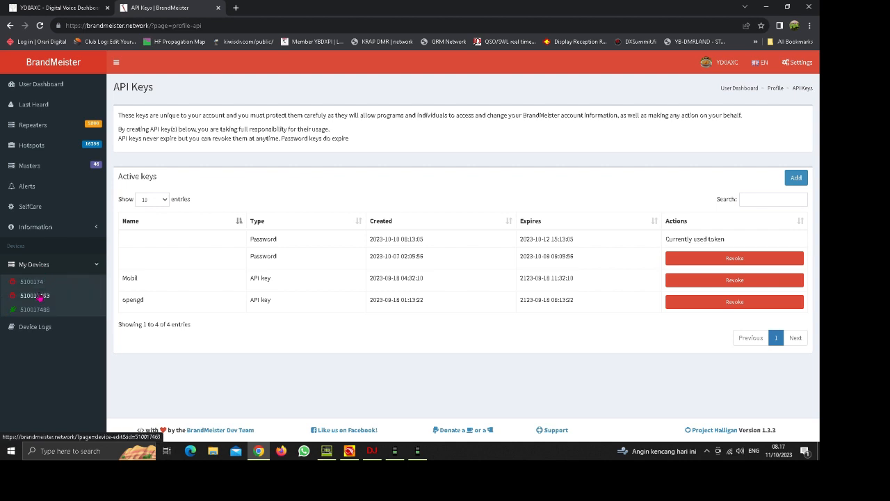
click(36, 311)
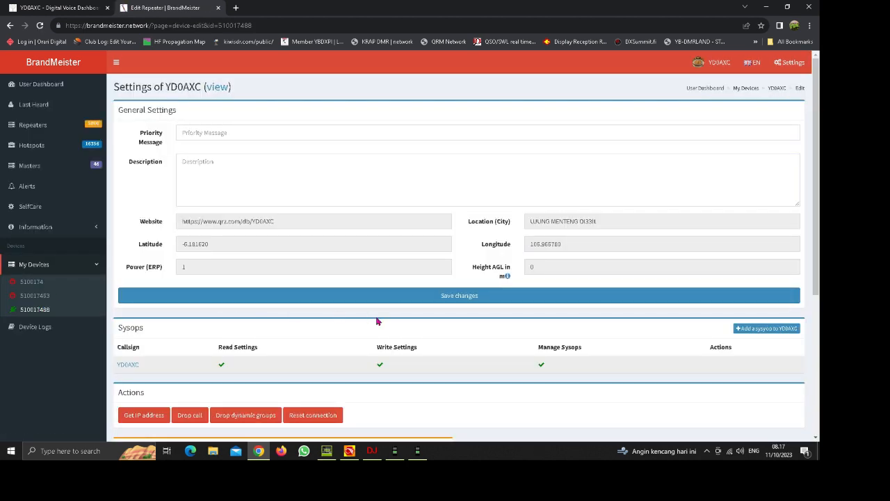
scroll(357, 323, down, 4)
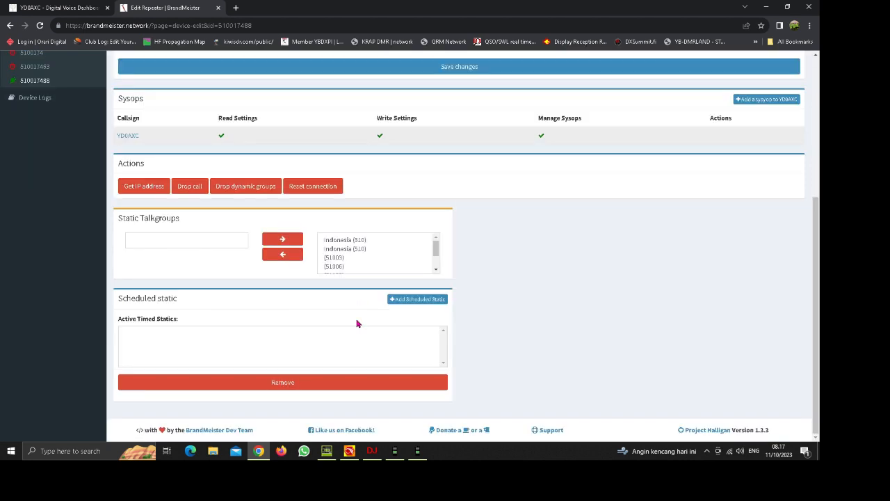
click(435, 269)
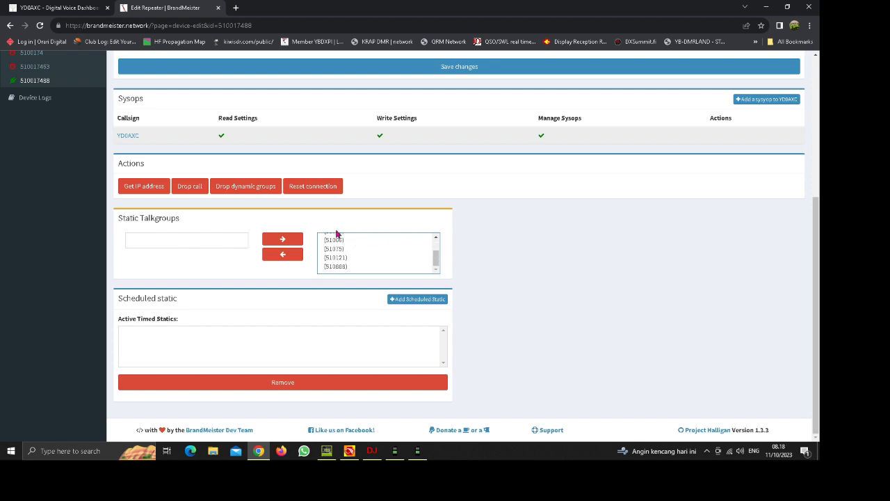
click(435, 237)
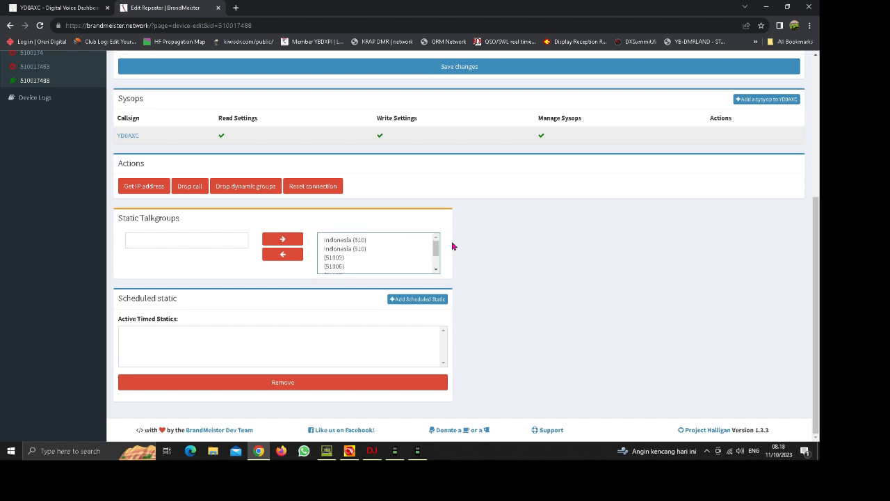
Switch back to Pi-Star and reload the admin page to compare its static TGs with BrandMeister's.
click(64, 7)
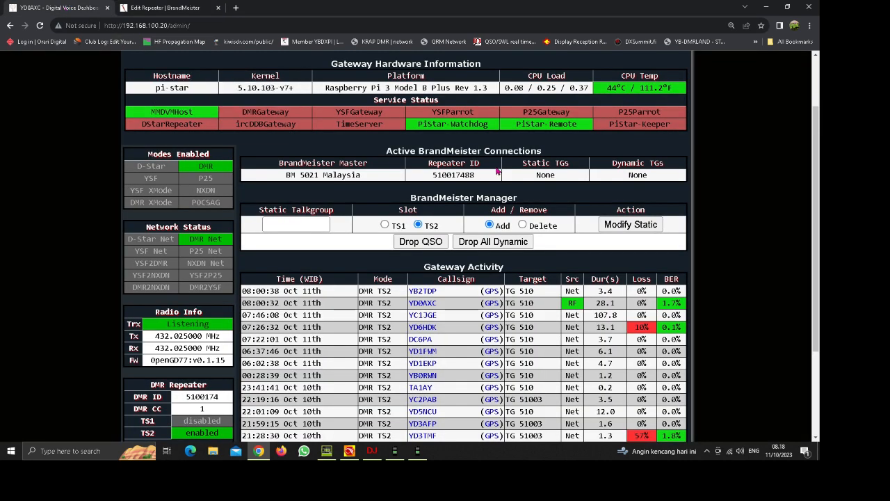
click(39, 26)
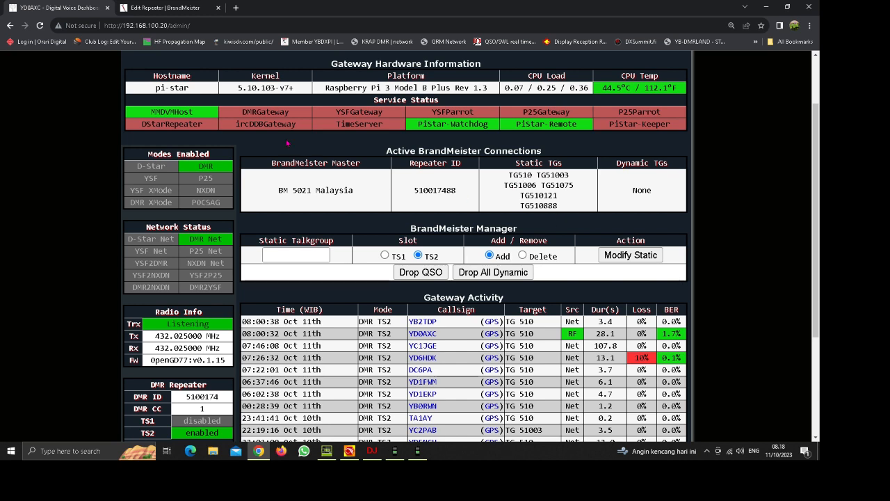
Return to the hotspot's BrandMeister settings and remove both Indonesia (510) entries from its Static Talkgroups list.
click(167, 8)
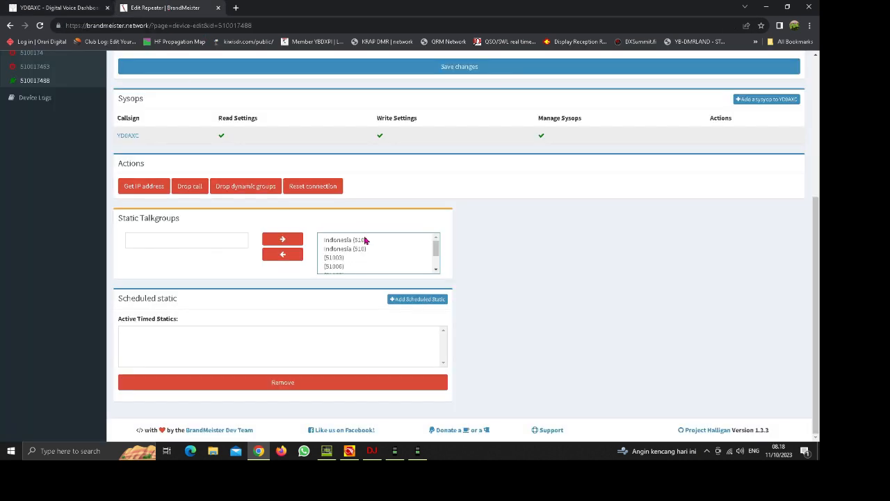
click(364, 240)
click(292, 255)
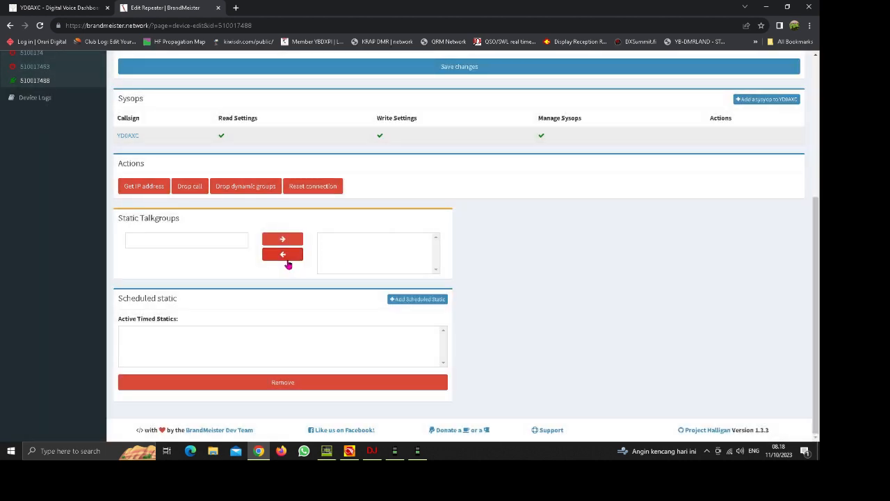
click(334, 241)
click(282, 258)
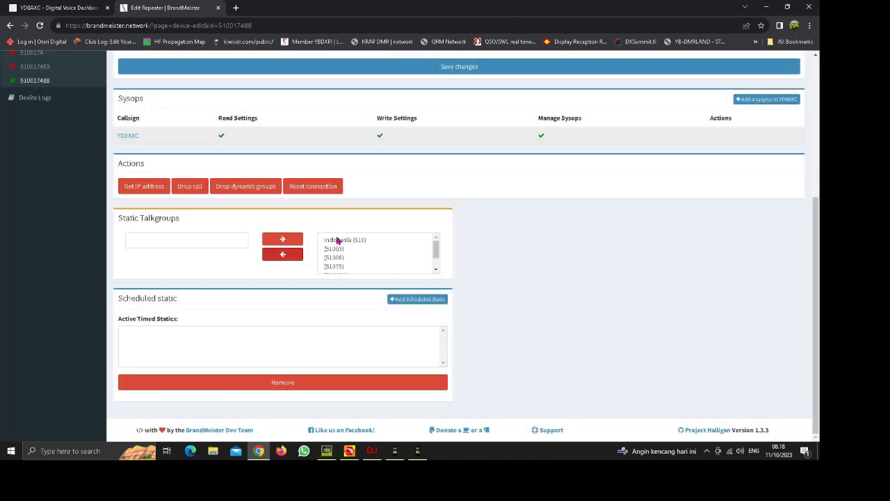
click(337, 240)
click(331, 250)
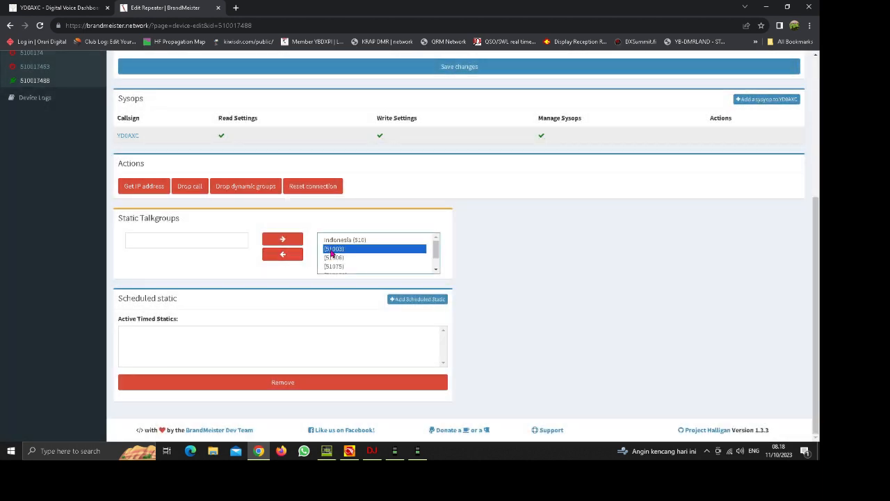
click(286, 257)
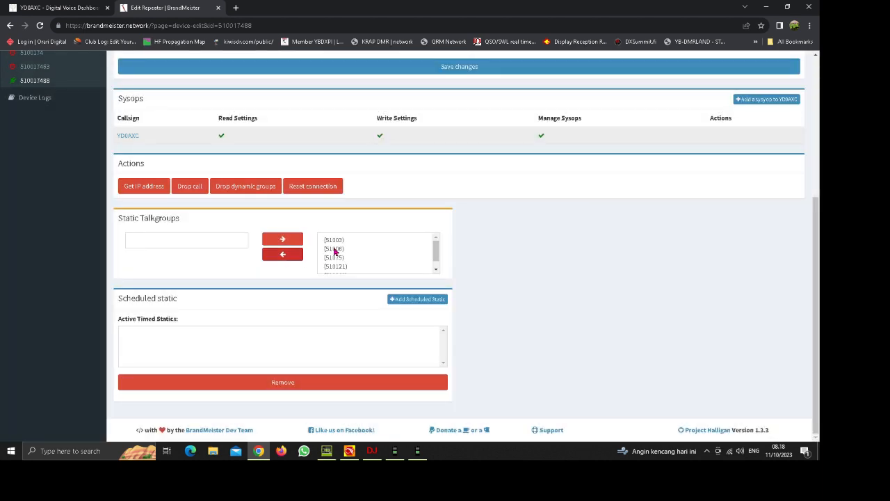
Remove the remaining static talkgroups 51003, 51006, 51075, 510121 and 510888 from the hotspot's list.
click(334, 249)
click(332, 251)
click(276, 260)
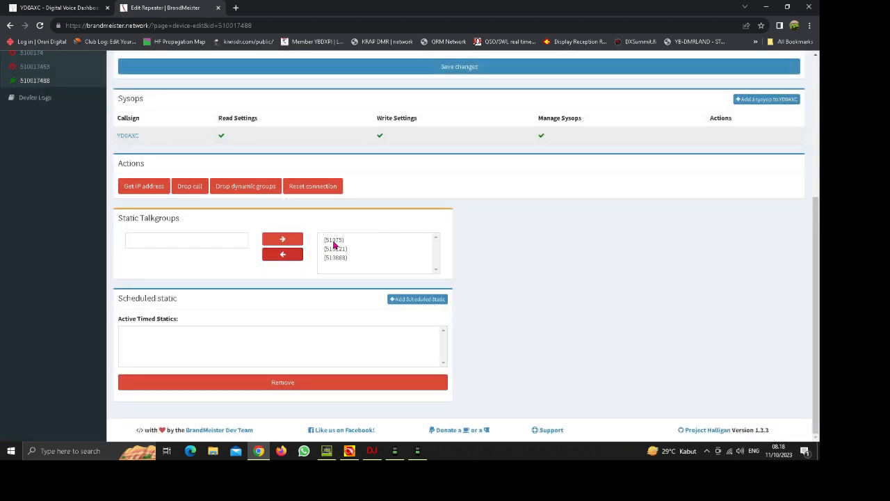
click(334, 240)
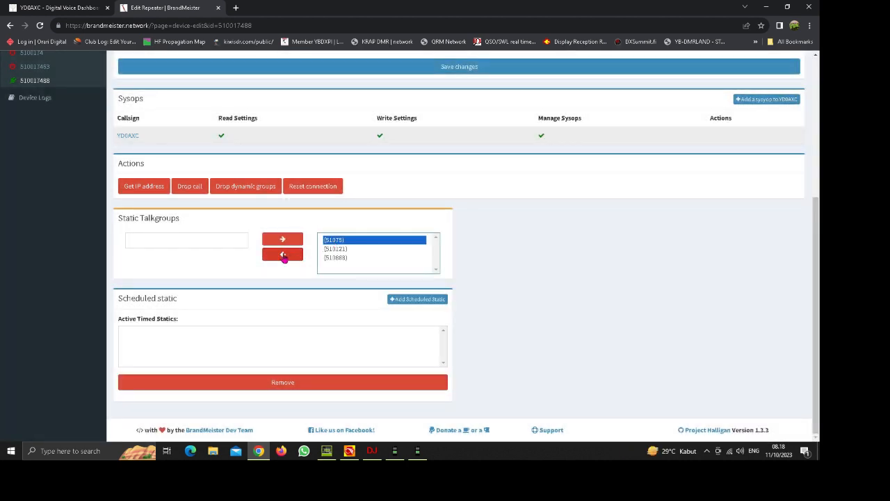
click(283, 255)
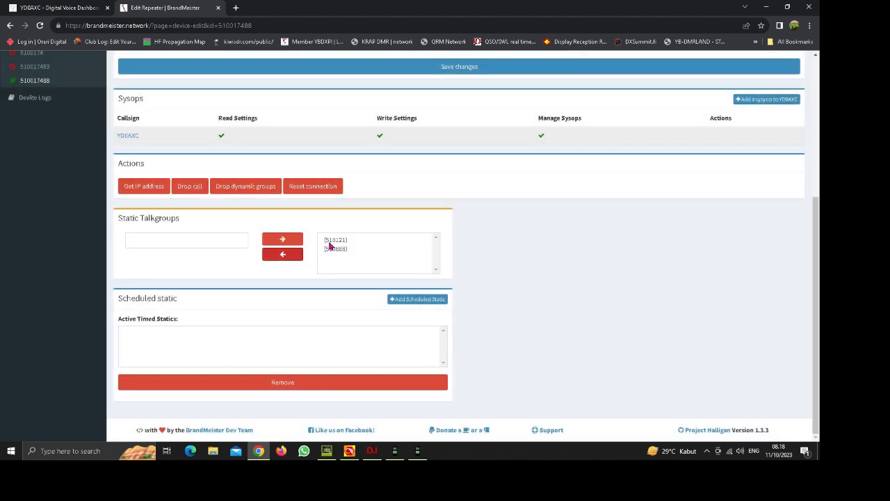
click(332, 241)
click(291, 260)
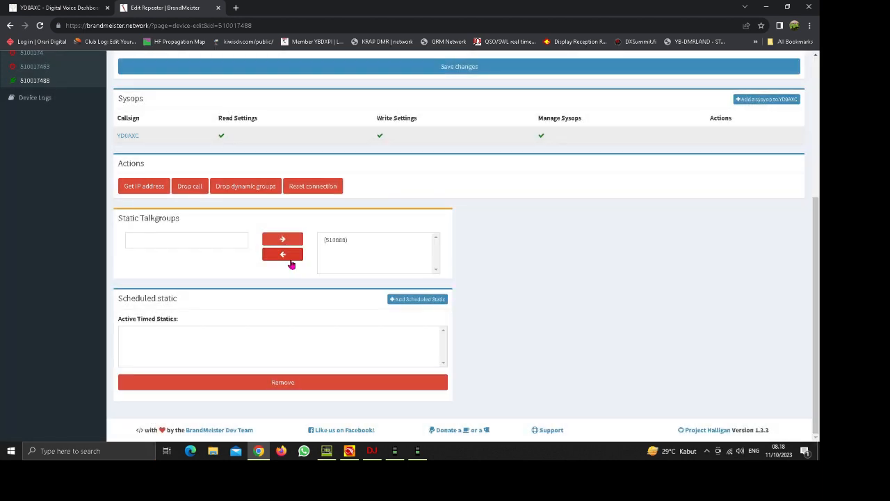
click(337, 240)
click(284, 255)
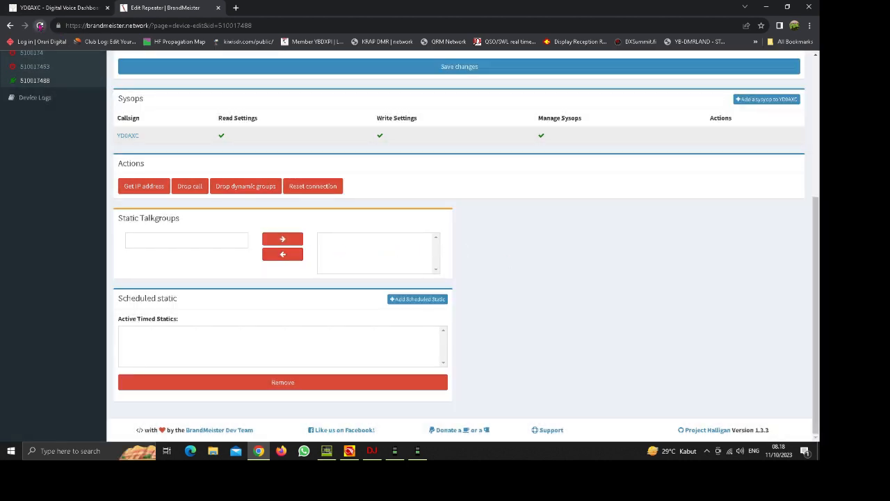
Reload the page, try to remove the auto-static talkgroup 510 and reopen the hotspot's settings to recheck the list.
click(39, 25)
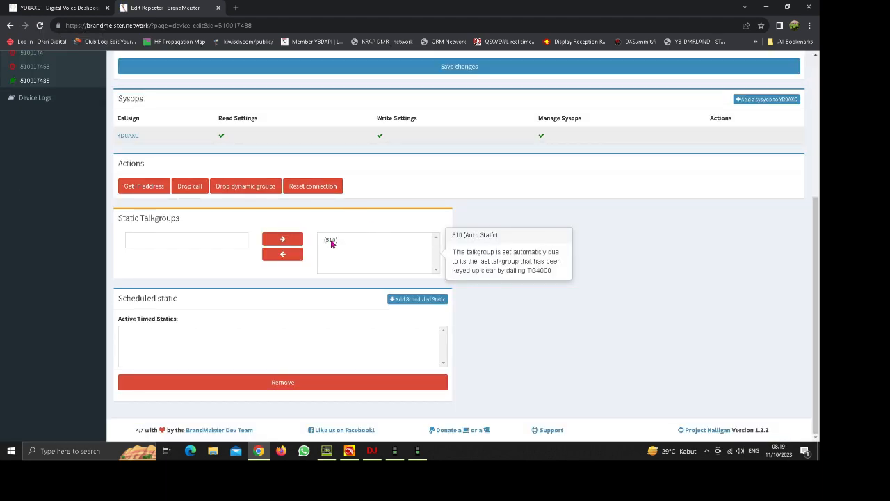
click(333, 239)
click(283, 255)
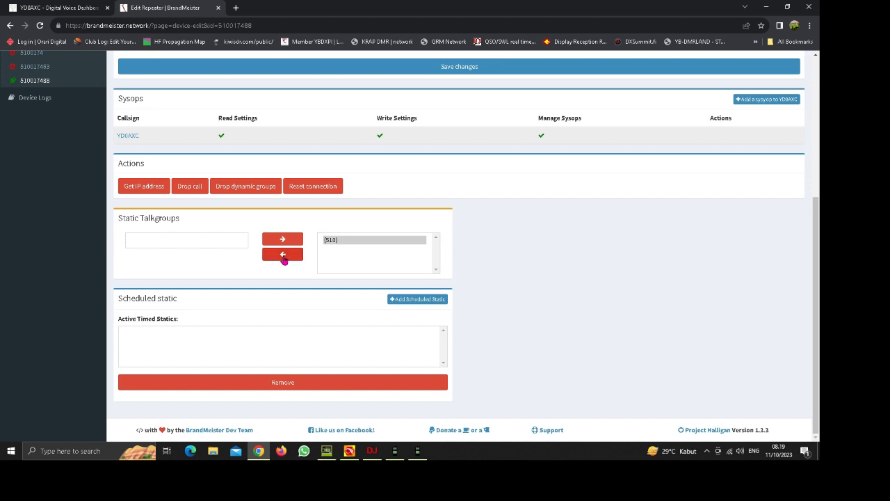
click(284, 256)
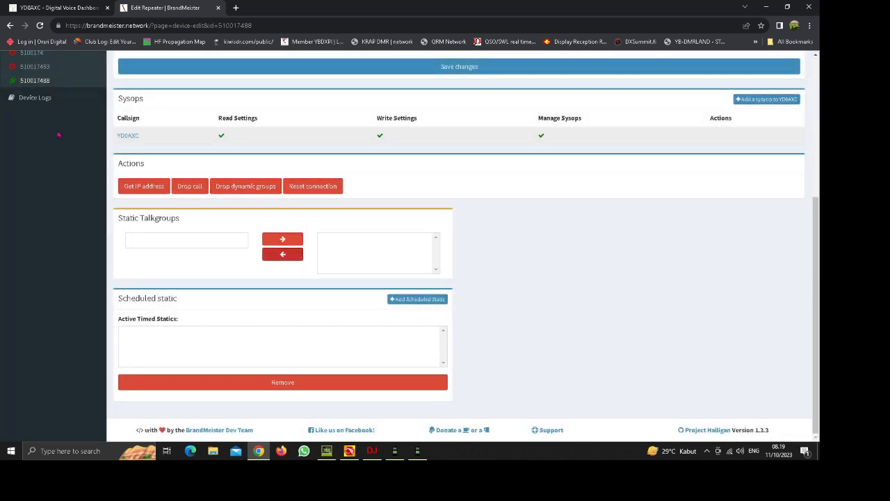
click(41, 82)
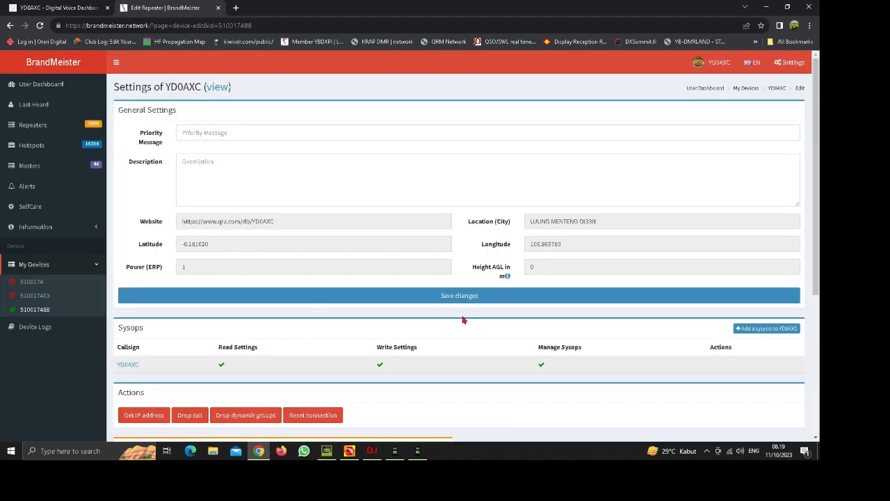
scroll(463, 319, down, 3)
mouse_move(345, 248)
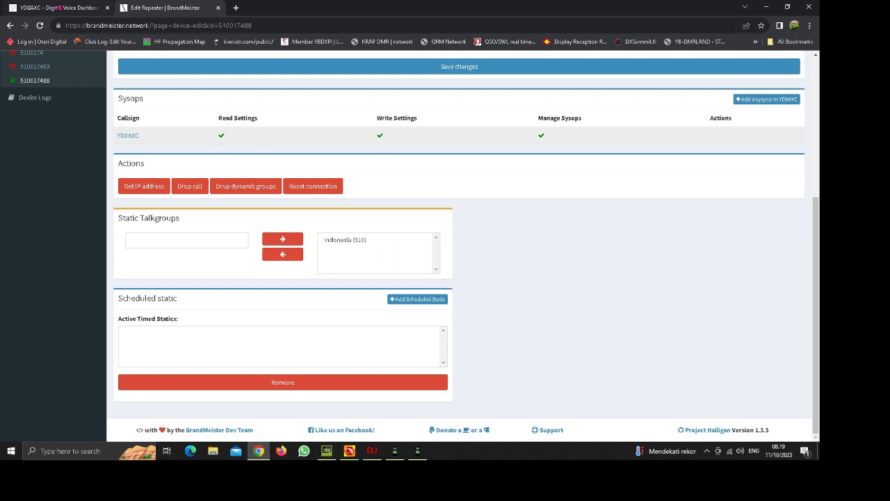
Glance at Pi-Star, reload the BrandMeister hotspot page, remove the auto-static talkgroup 510 and recheck the hotspot's settings.
click(59, 7)
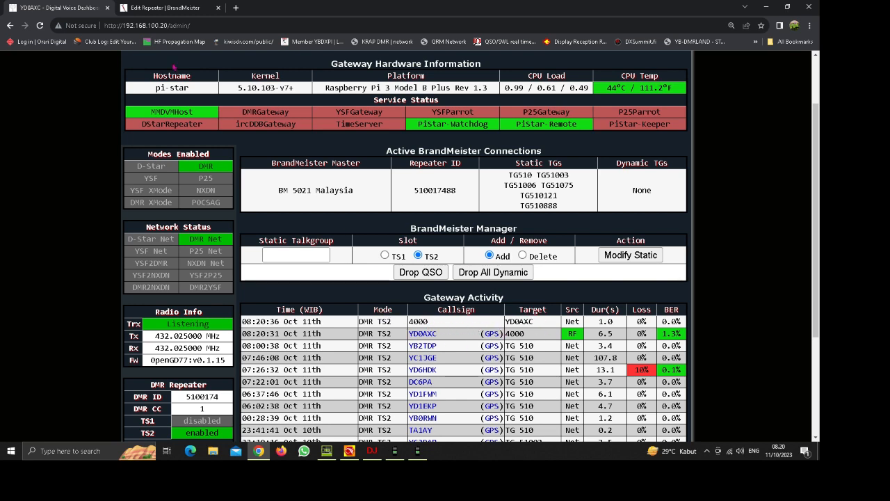
click(161, 8)
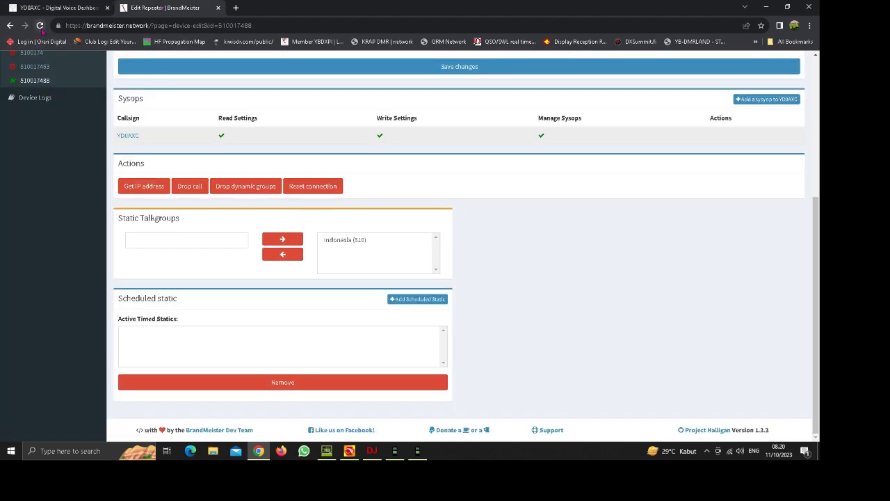
click(40, 28)
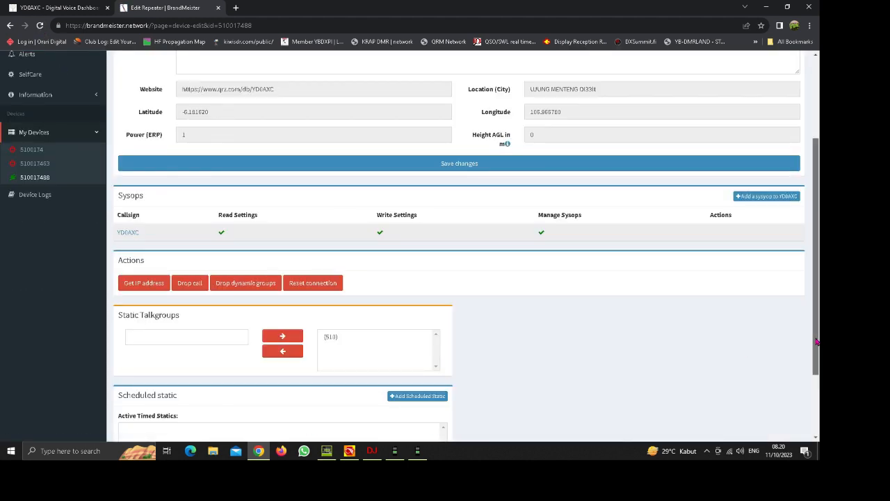
drag(817, 342, 817, 349)
mouse_move(327, 329)
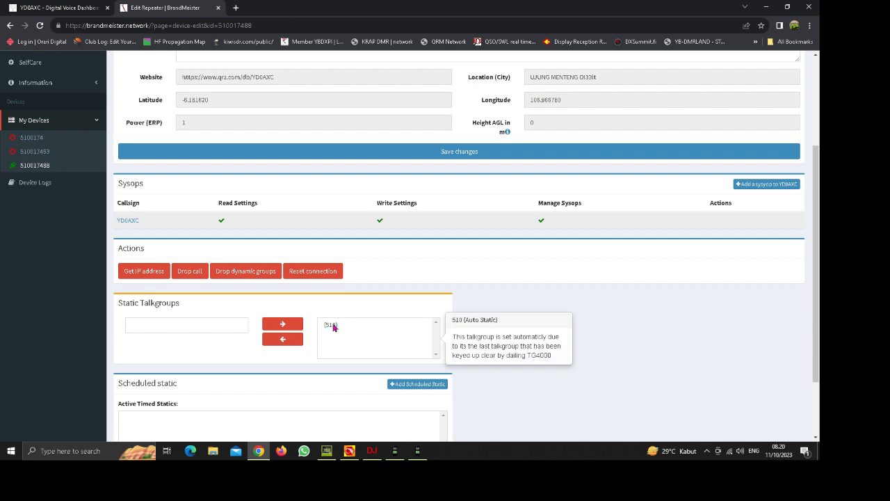
click(332, 324)
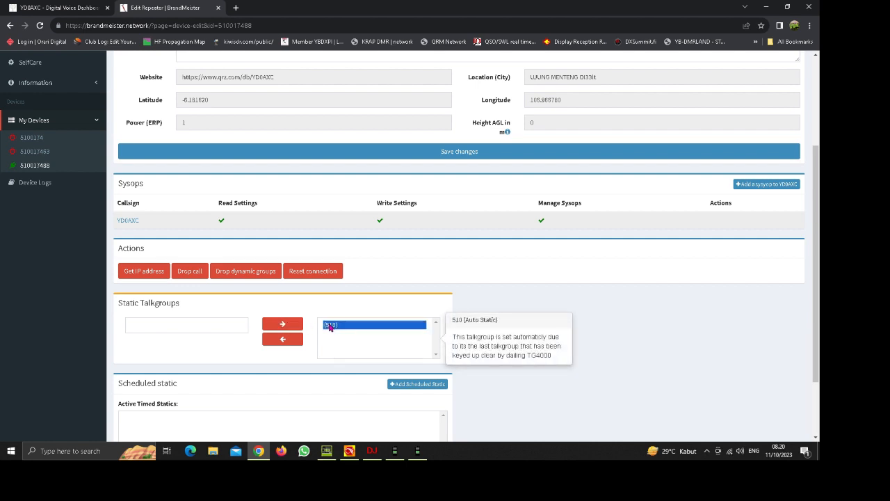
click(280, 345)
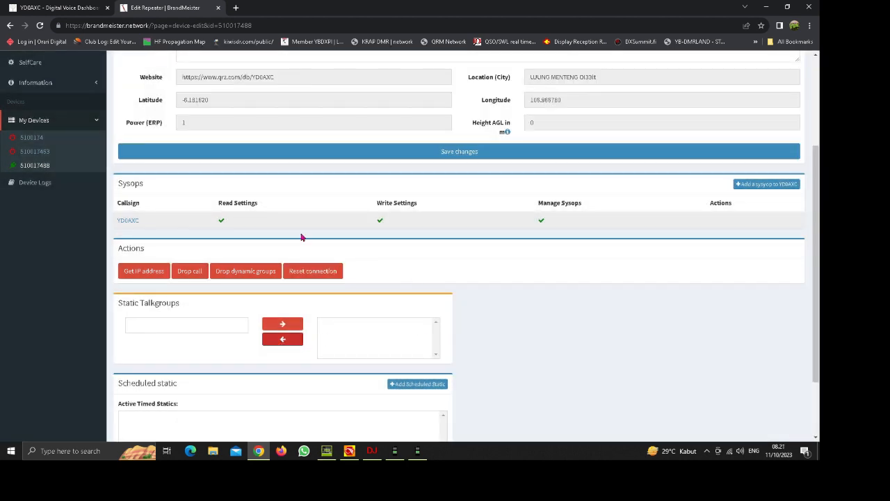
click(46, 169)
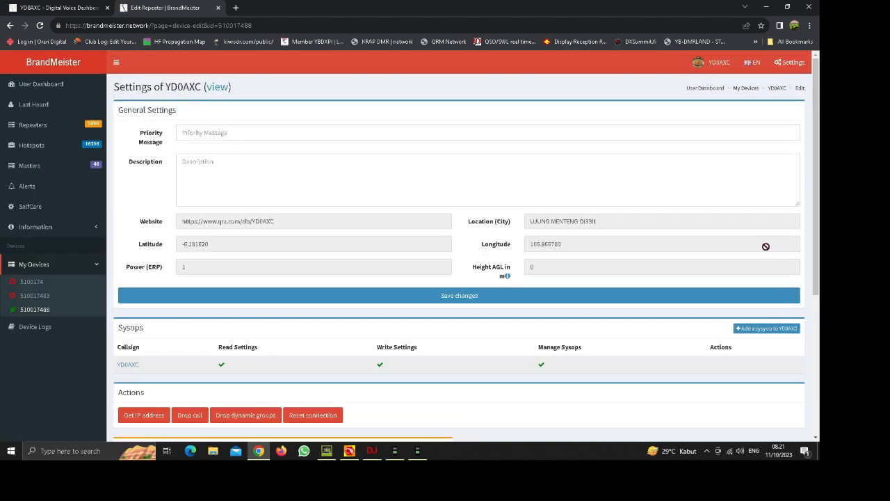
drag(814, 239, 813, 313)
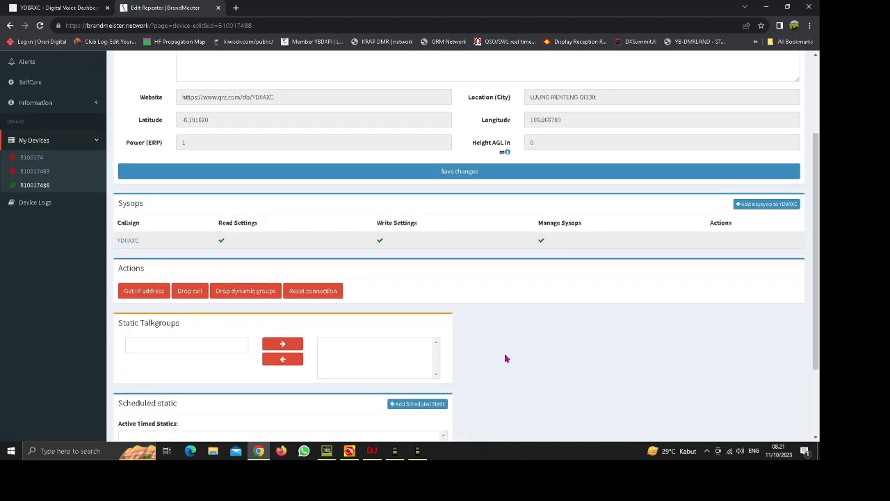
Reload the Pi-Star admin page and compare its static TGs with BrandMeister's Static Talkgroups list.
click(50, 8)
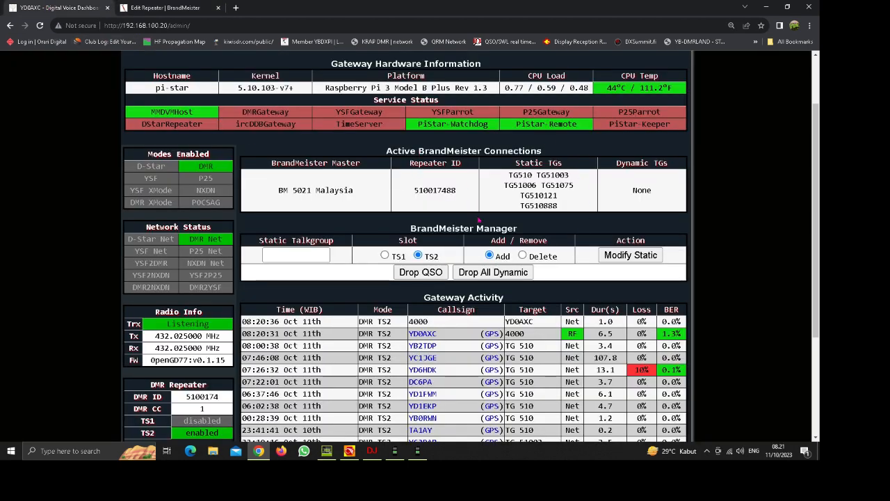
click(39, 25)
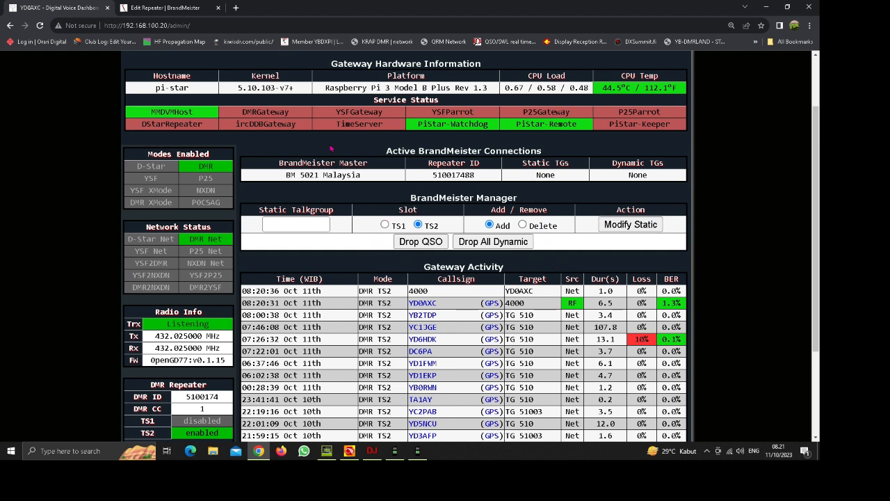
key(ctrl+Tab)
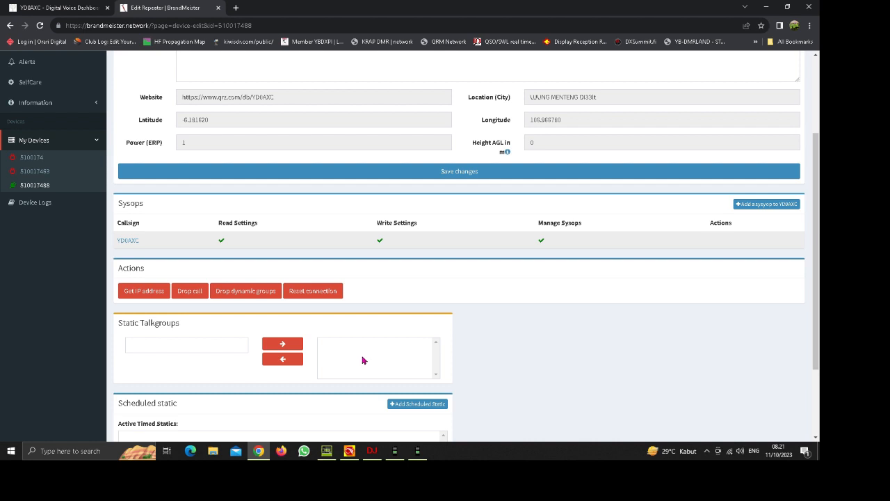
click(63, 8)
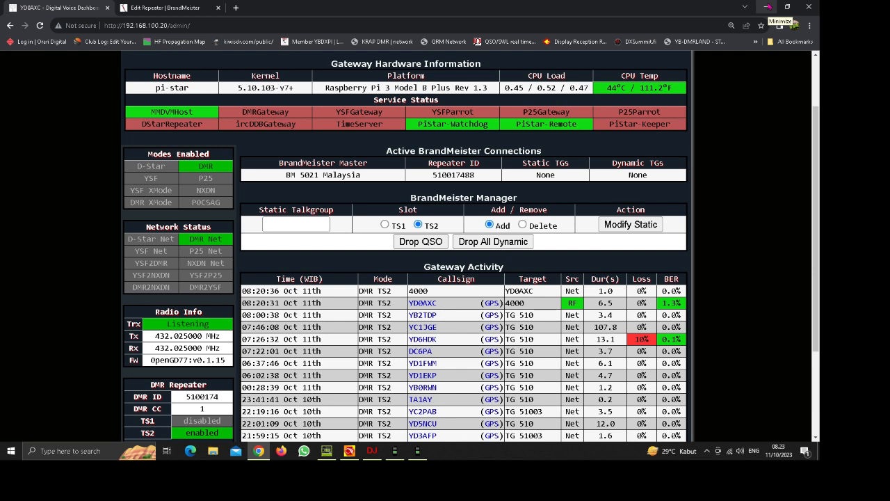
Minimize the browser, switch to OpenGD77 CPS and open the codeplug YD0ANX.g77 from the file HT folder.
click(767, 7)
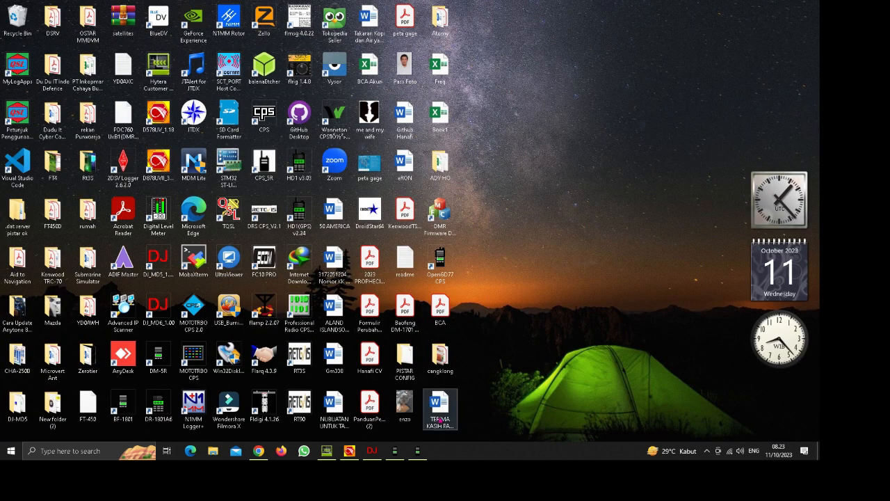
click(425, 451)
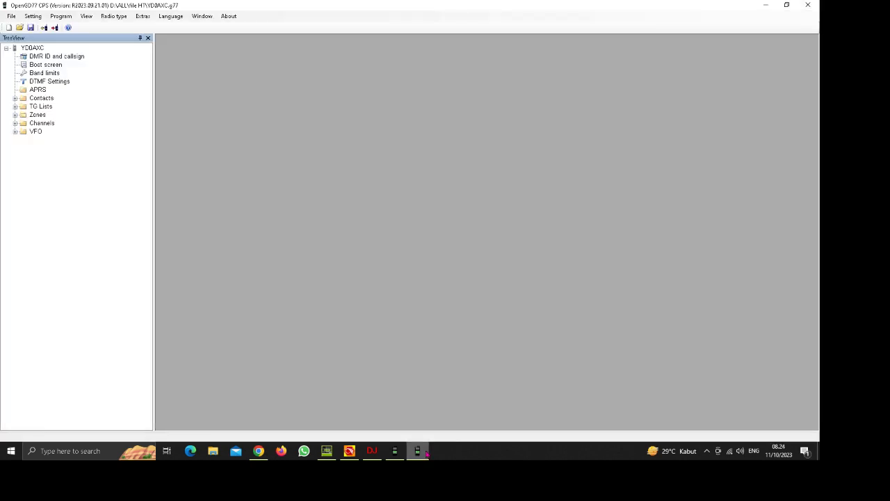
click(18, 28)
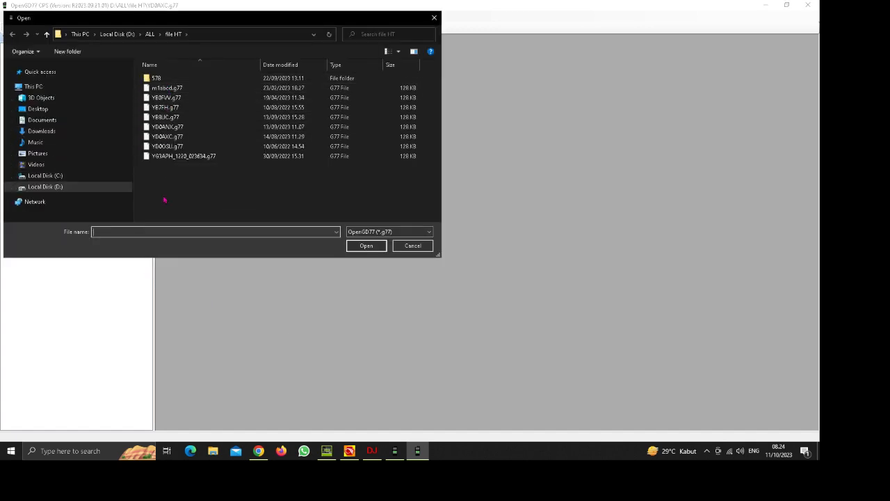
click(168, 127)
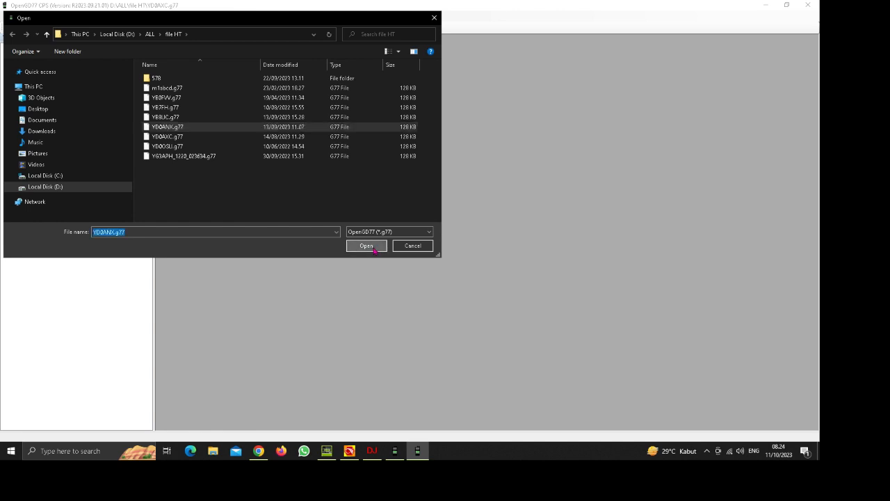
click(367, 246)
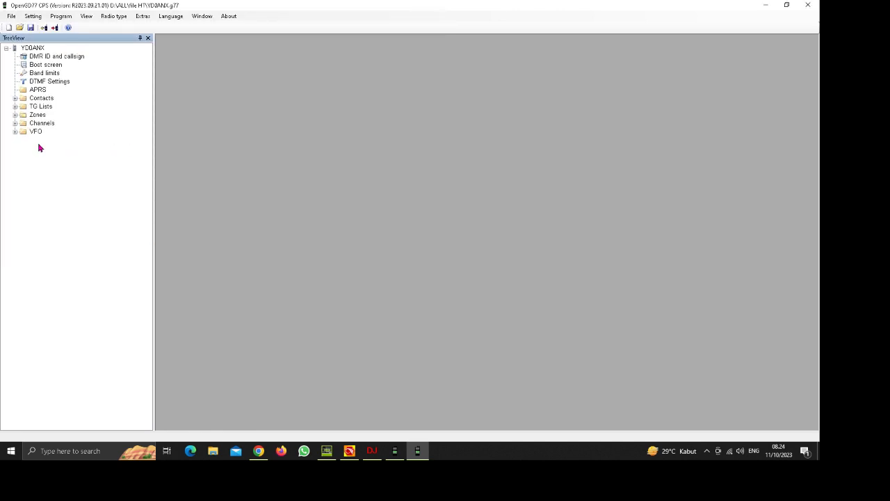
Open the LOKAL TG list to review its members and the INDONESIA channel to review its settings.
click(14, 106)
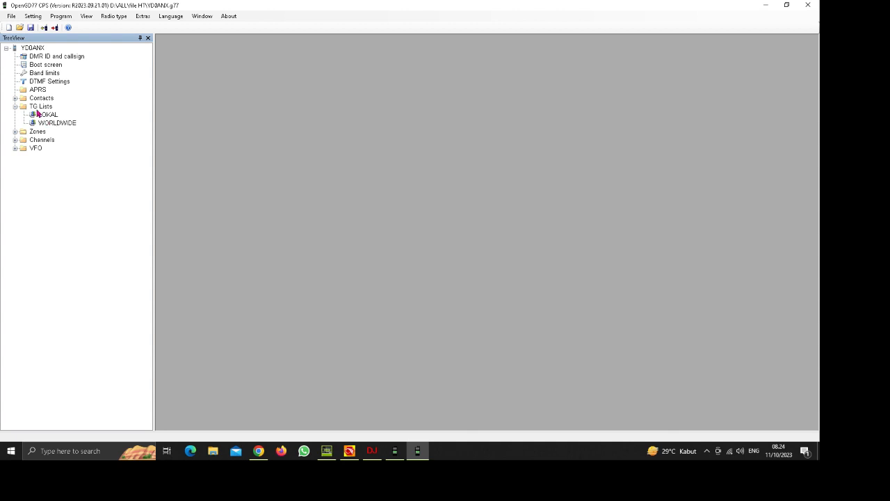
double_click(45, 116)
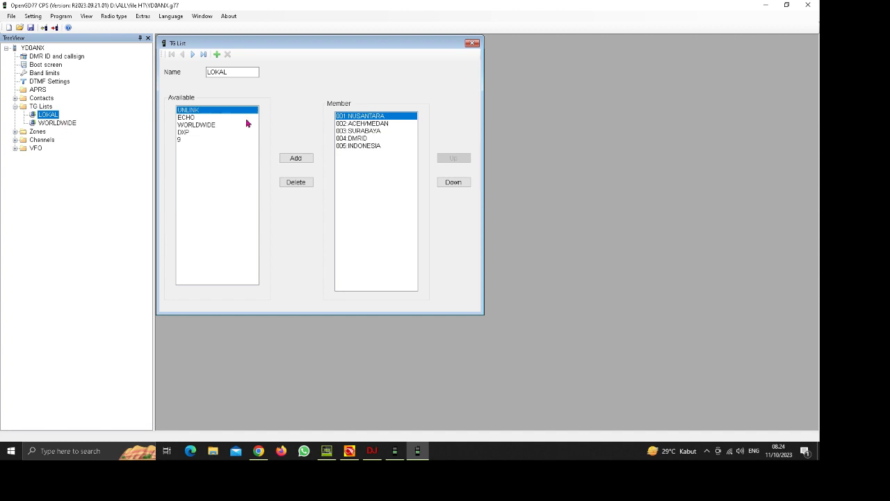
click(15, 140)
click(49, 149)
double_click(49, 148)
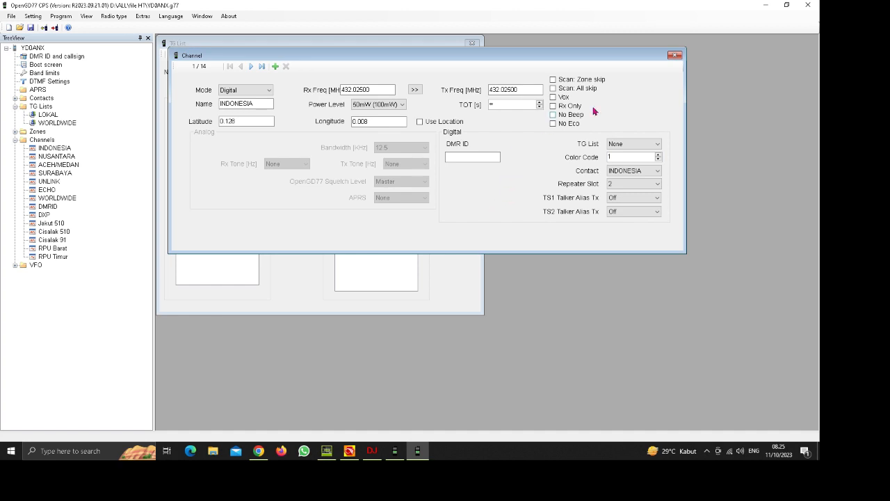
Assign the LOKAL TG list to the INDONESIA channel, set the TG list back to None and close the channel.
click(656, 143)
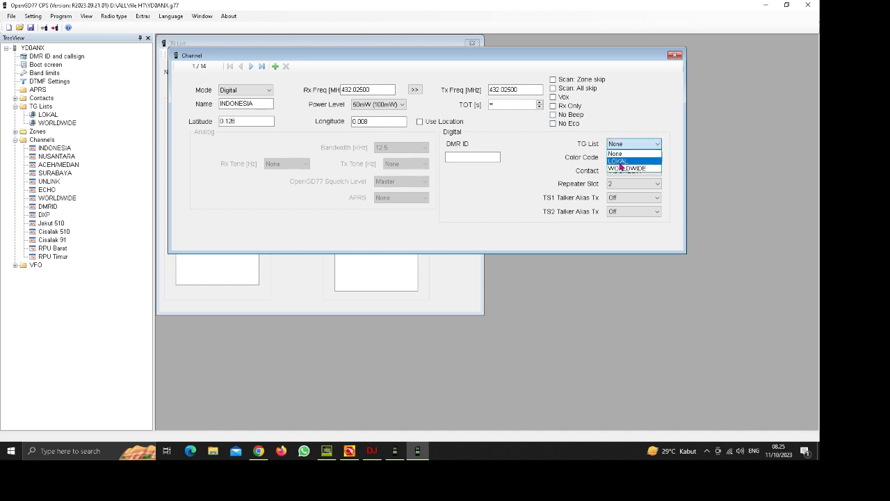
click(620, 162)
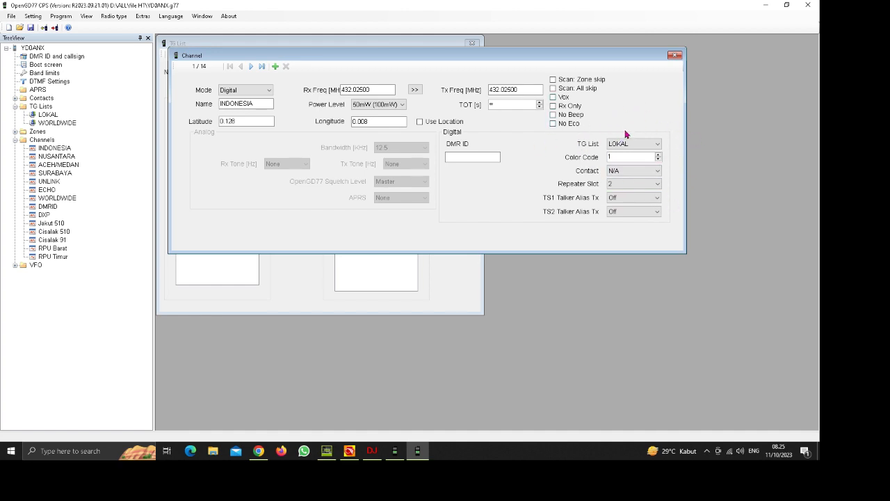
click(657, 144)
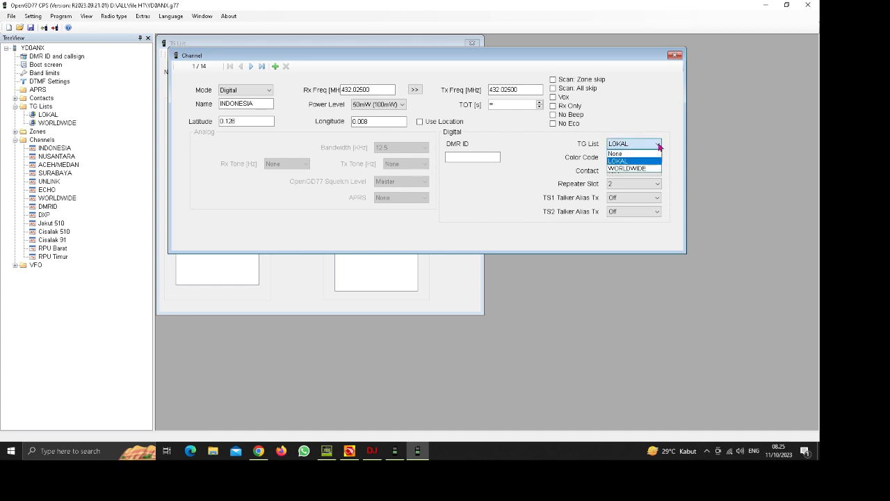
click(650, 153)
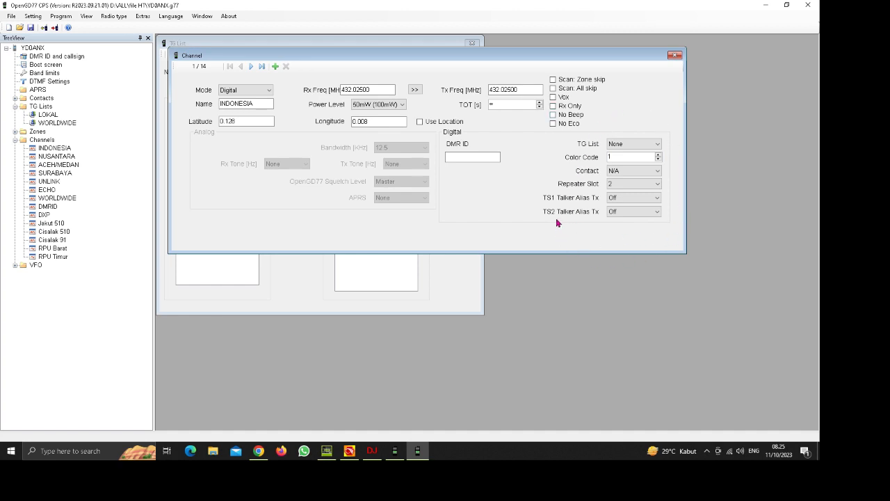
click(675, 56)
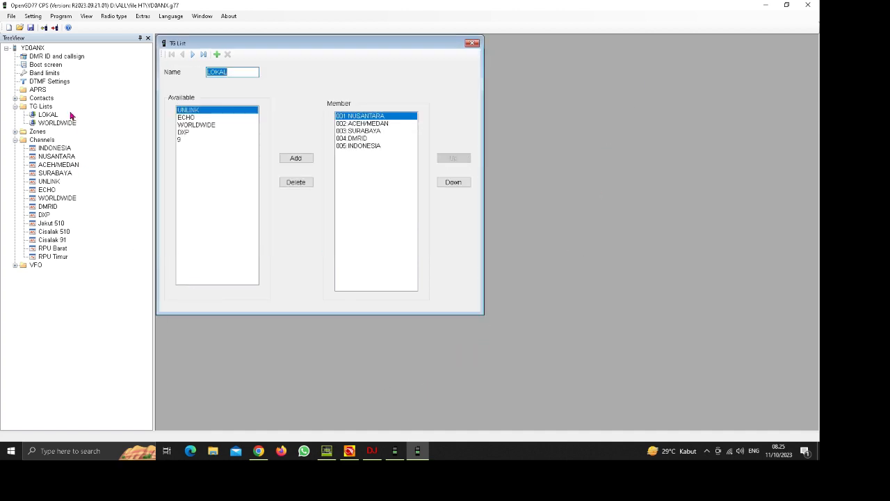
Switch to Hytera Customer Programming Software and open the PD 378 .rcd codeplug from the file HT folder.
click(326, 450)
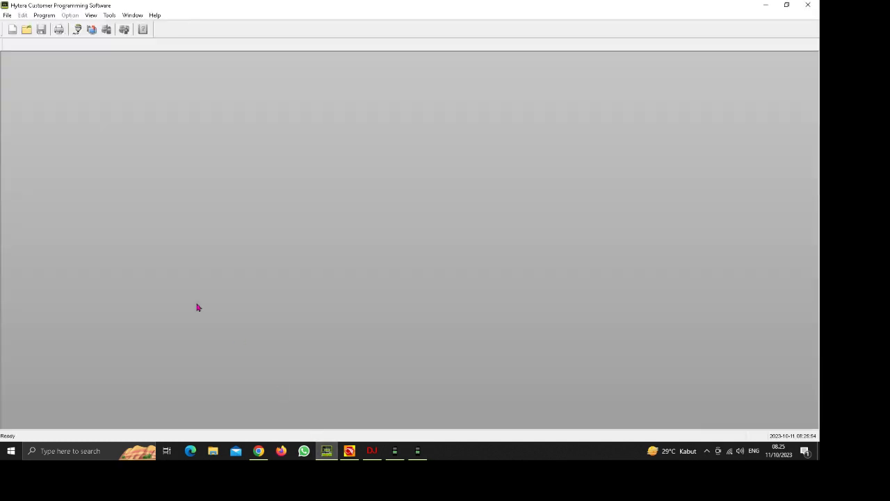
click(26, 30)
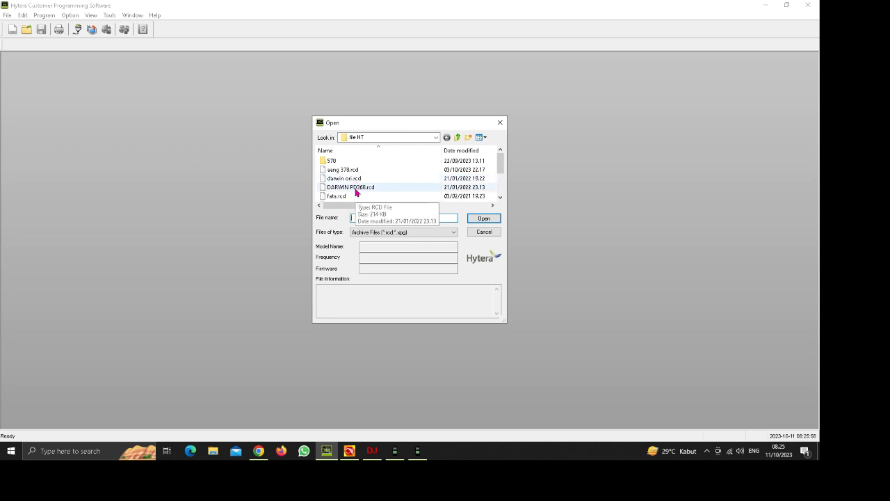
click(500, 197)
click(500, 197)
click(367, 188)
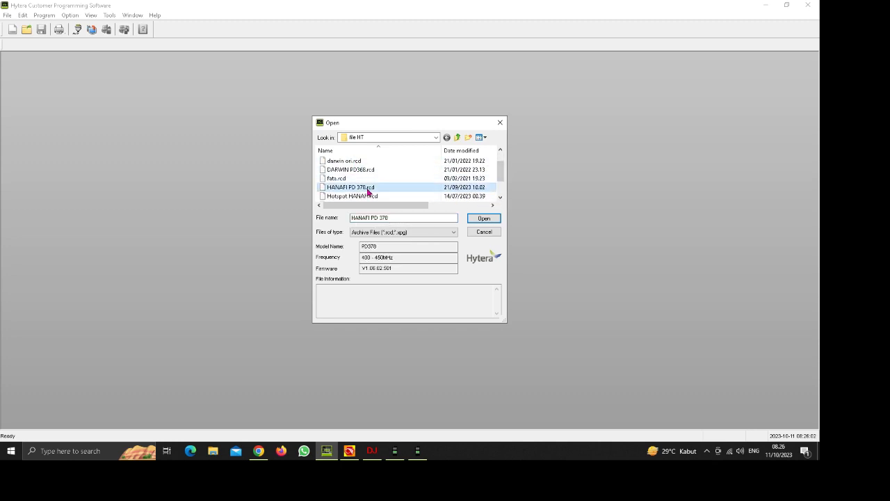
click(484, 219)
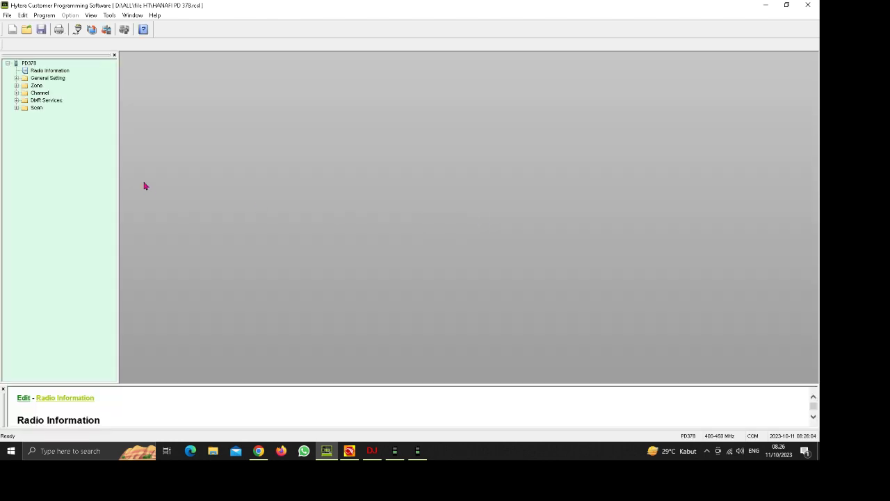
Open Rx Group List 1 under DMR Services and review its alias, available contacts and members.
click(17, 100)
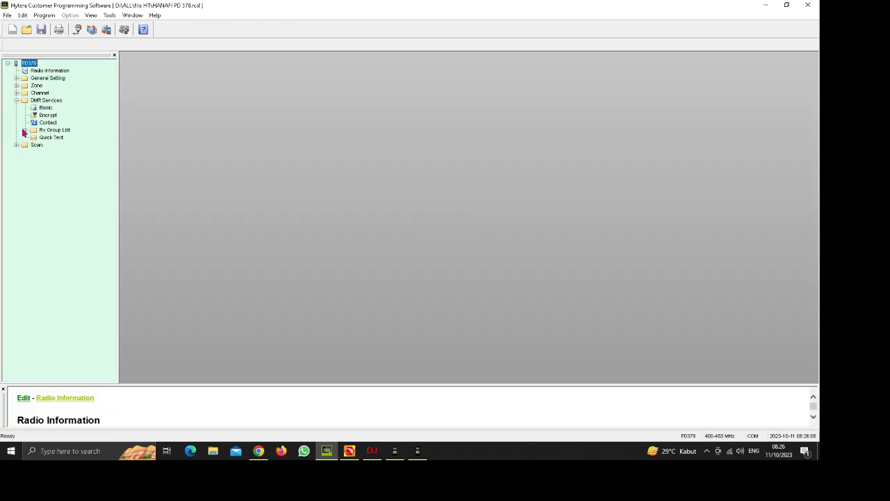
click(25, 131)
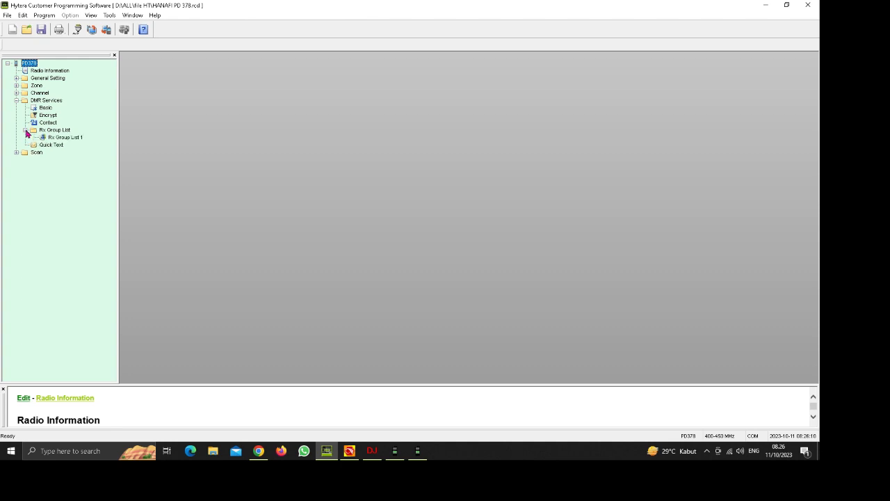
click(65, 139)
double_click(66, 140)
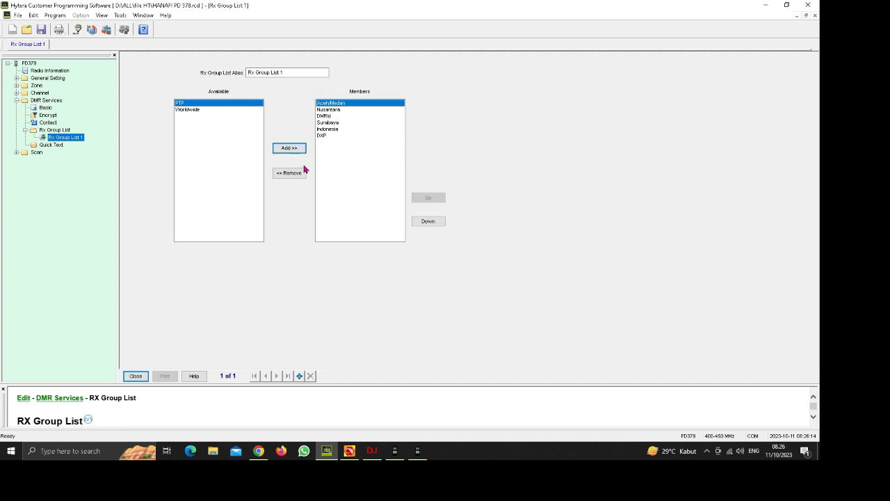
click(188, 110)
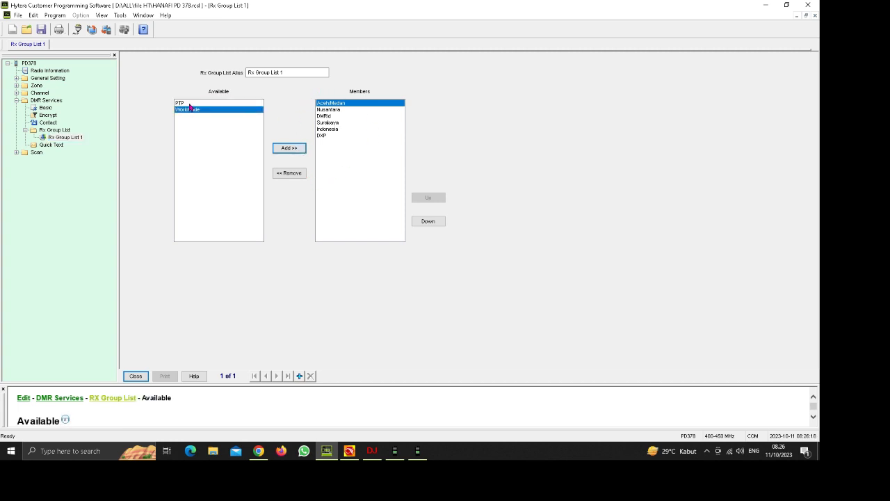
click(189, 104)
click(190, 112)
click(300, 72)
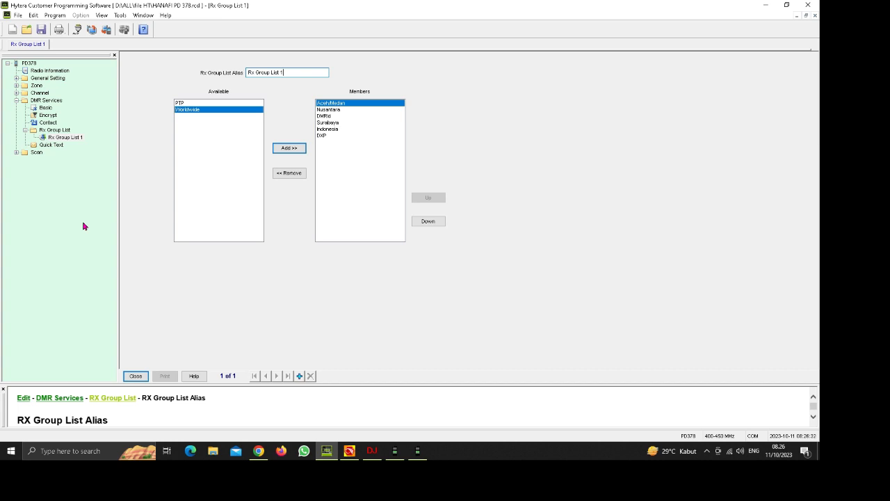
Expand General Setting, Zone and Channel, including the digital and analog channels, to review the codeplug's structure.
click(17, 77)
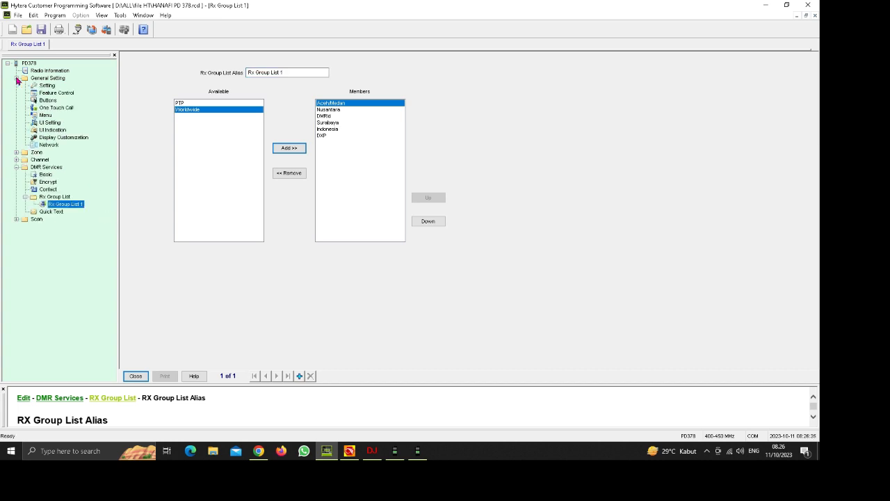
click(17, 152)
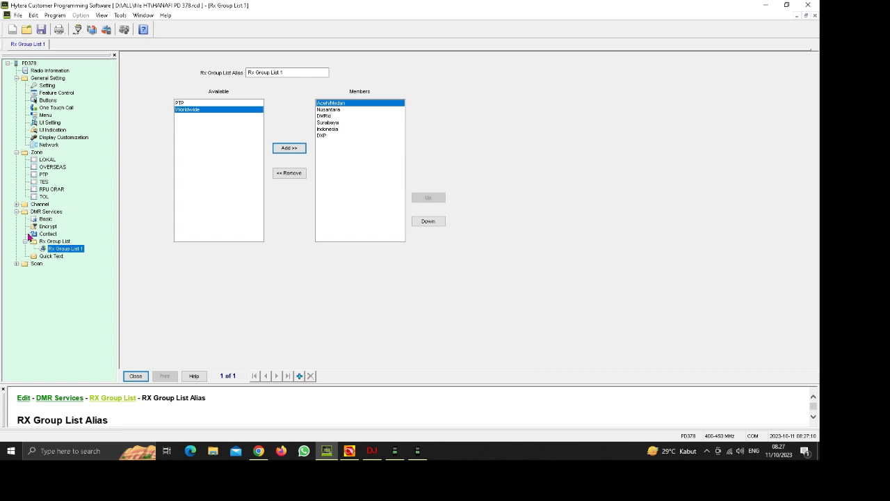
click(16, 204)
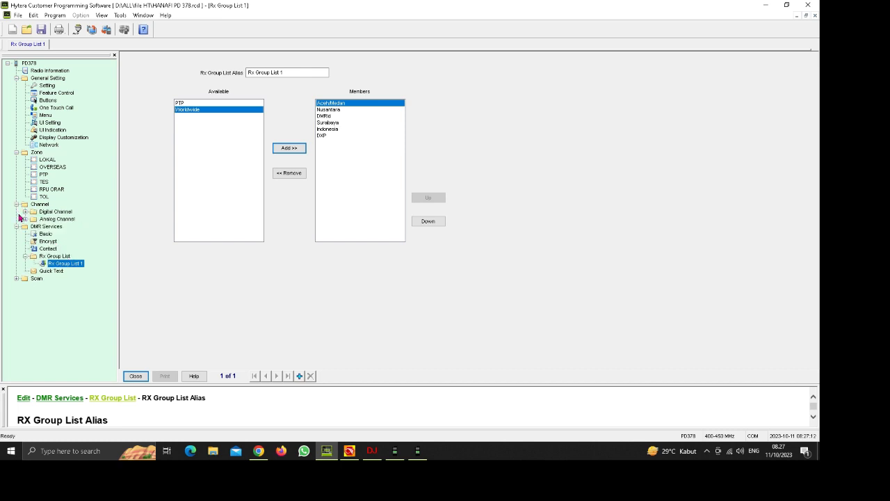
click(25, 211)
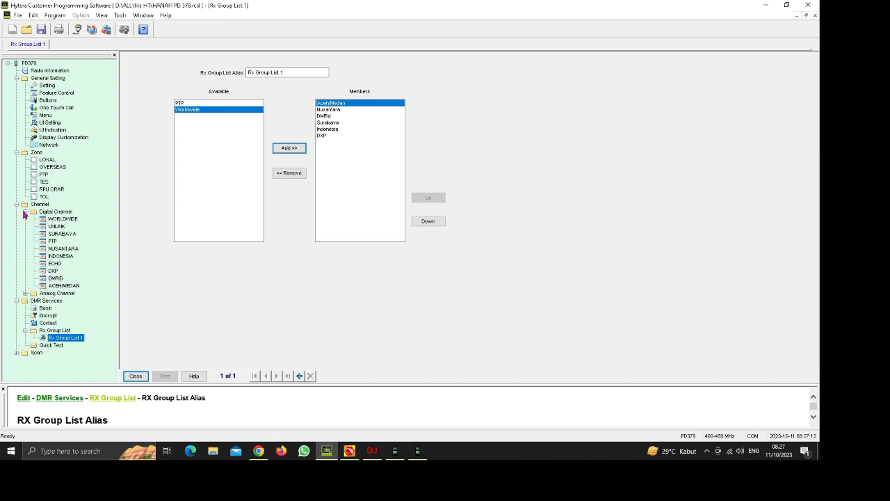
click(25, 293)
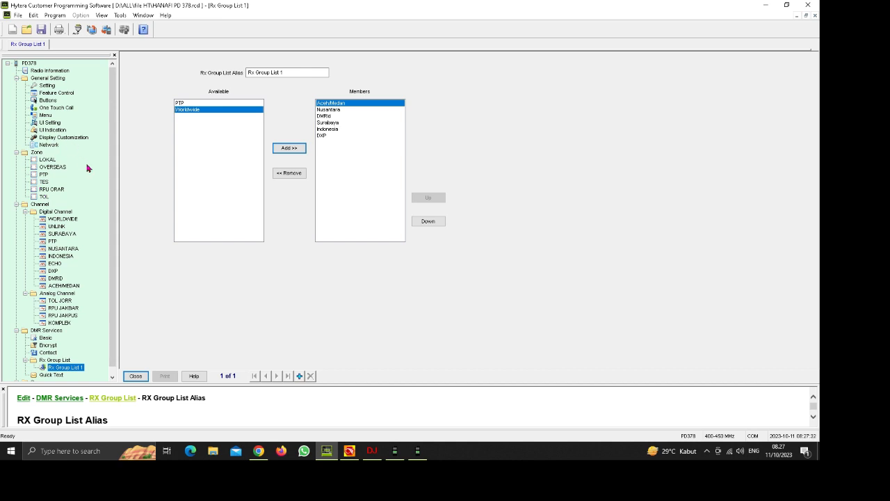
Review the channel members of the zones LOKAL, OVERSEAS, PTP, TES, RPU ORAR and TOL.
click(49, 162)
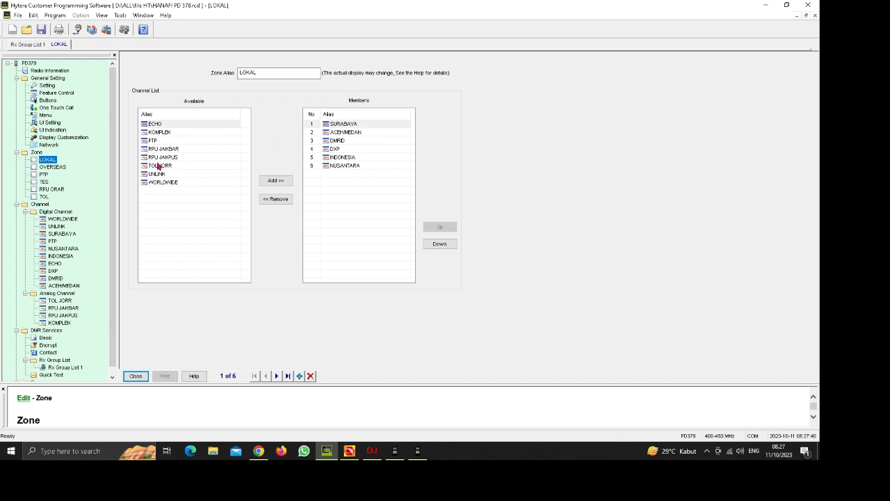
click(63, 168)
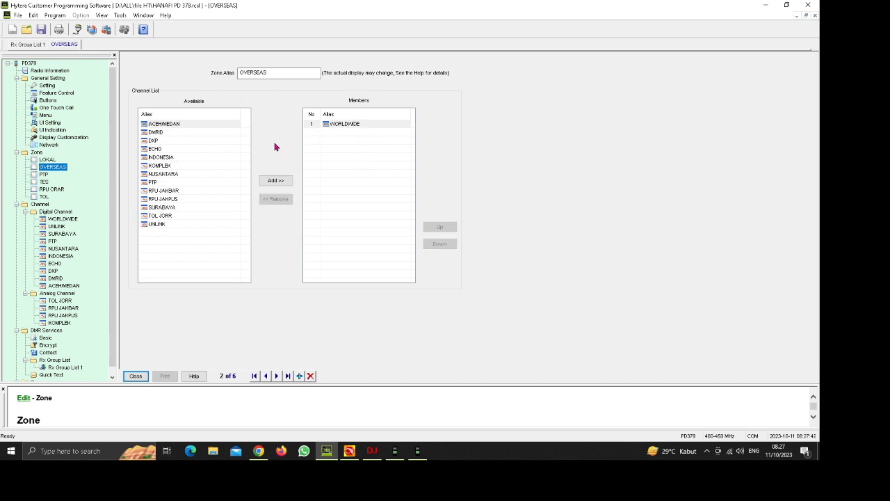
click(43, 175)
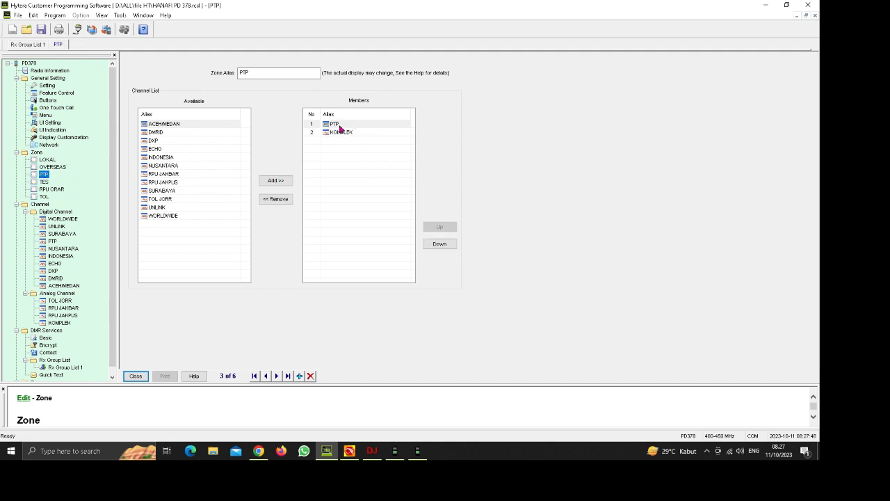
click(44, 182)
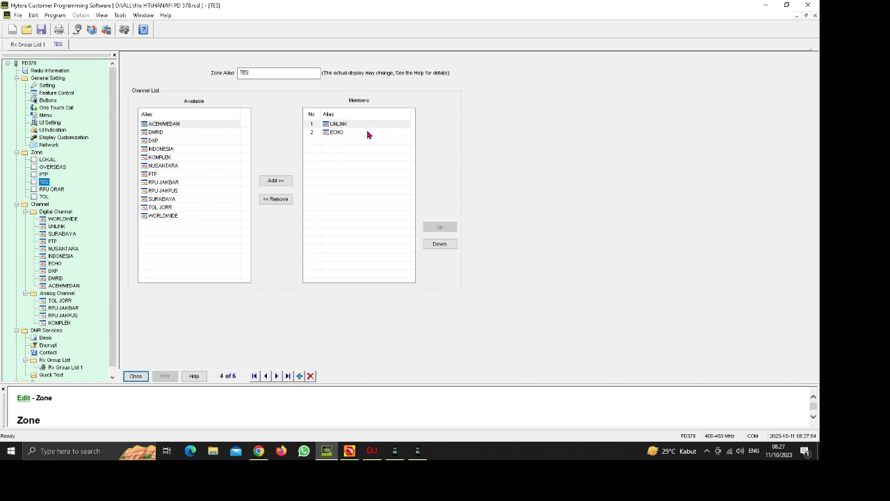
click(62, 190)
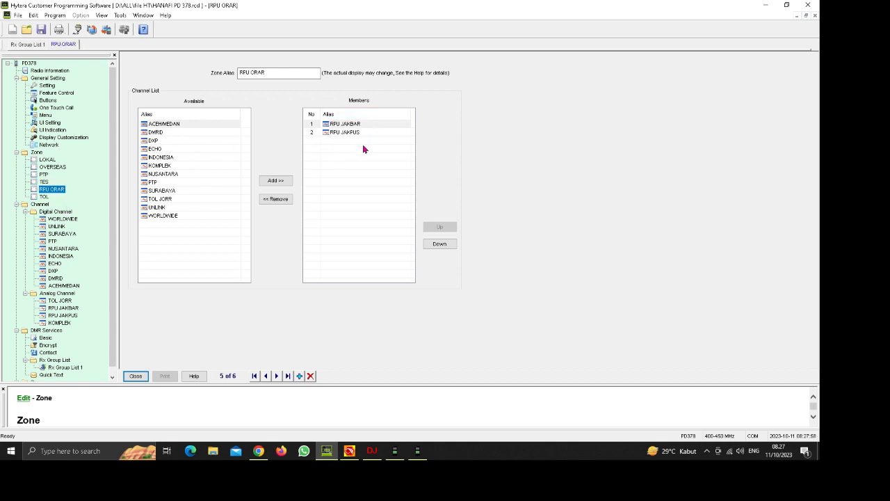
click(44, 198)
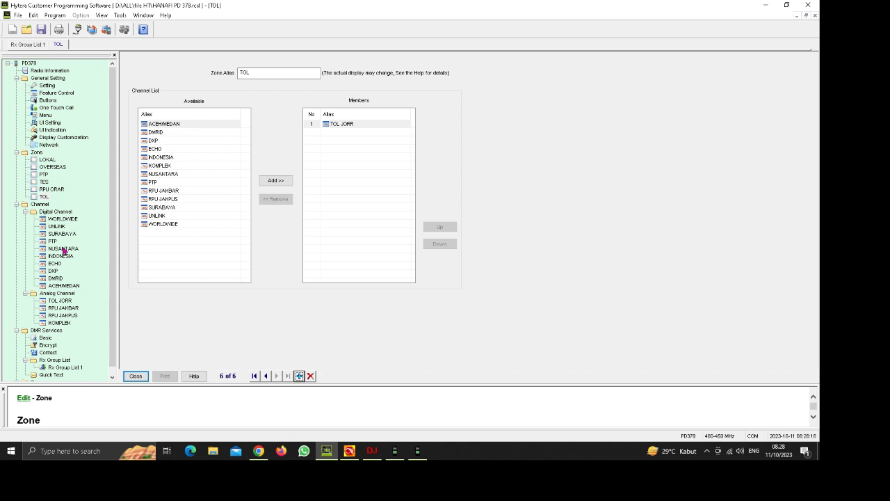
Look over the channel tree and open the Buttons settings to review the short and long press key assignments.
scroll(63, 251, down, 1)
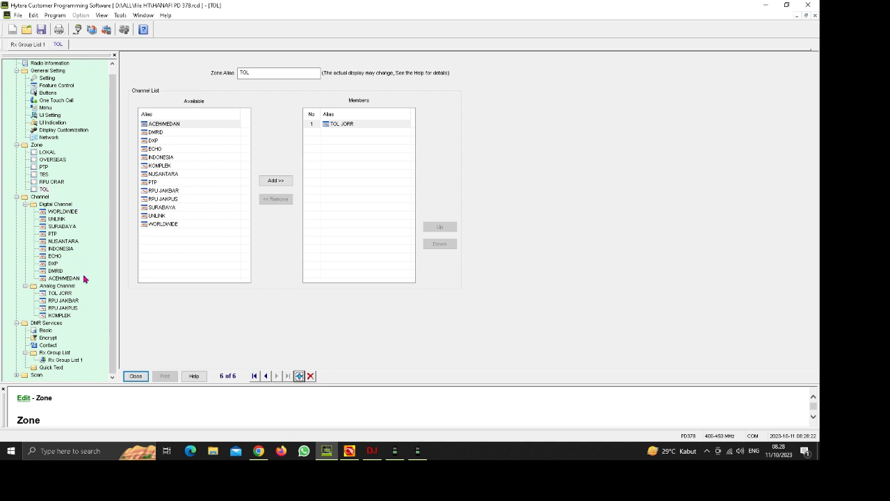
drag(114, 251, 113, 204)
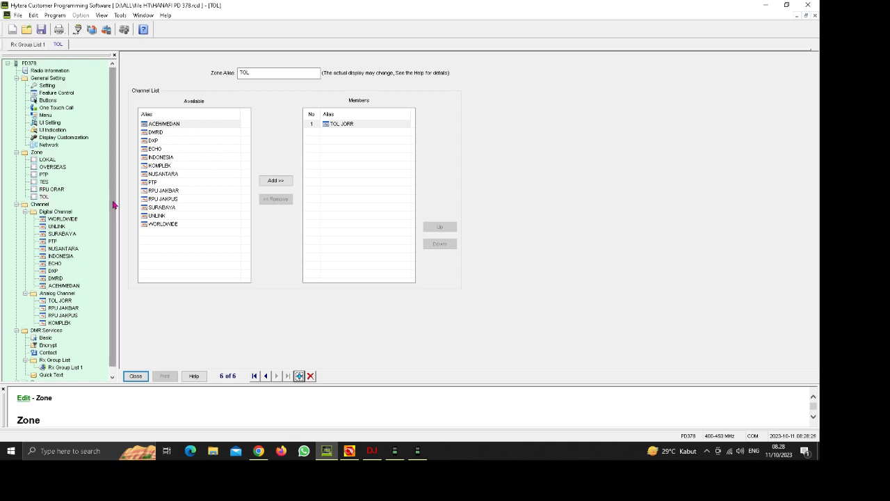
click(49, 101)
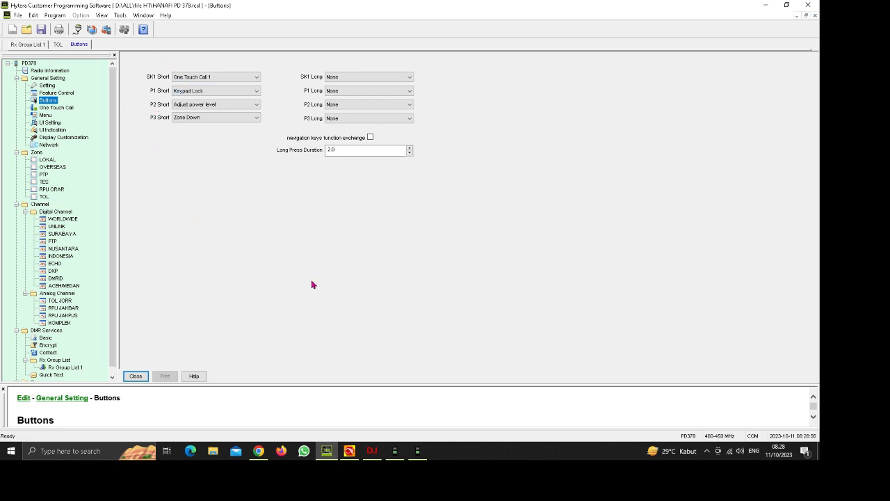
Switch between the AnyTone D878UVII and DJ-MD5 programming software to compare their channel lists.
click(349, 451)
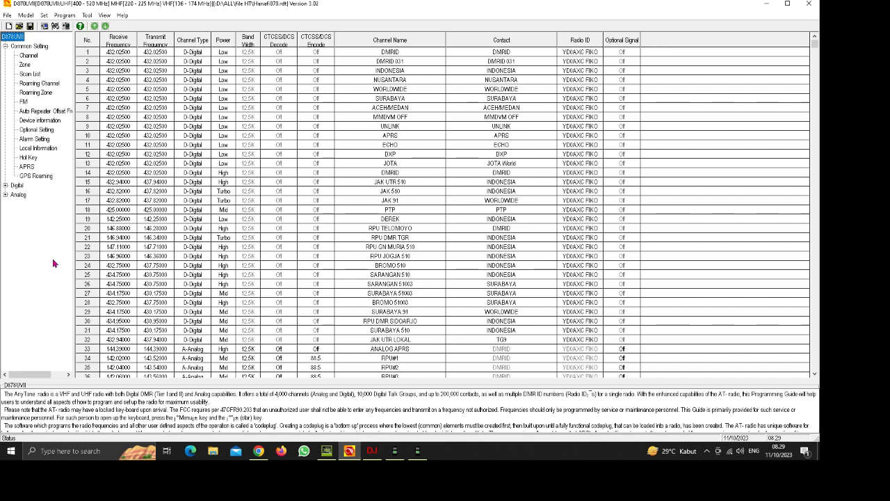
click(372, 450)
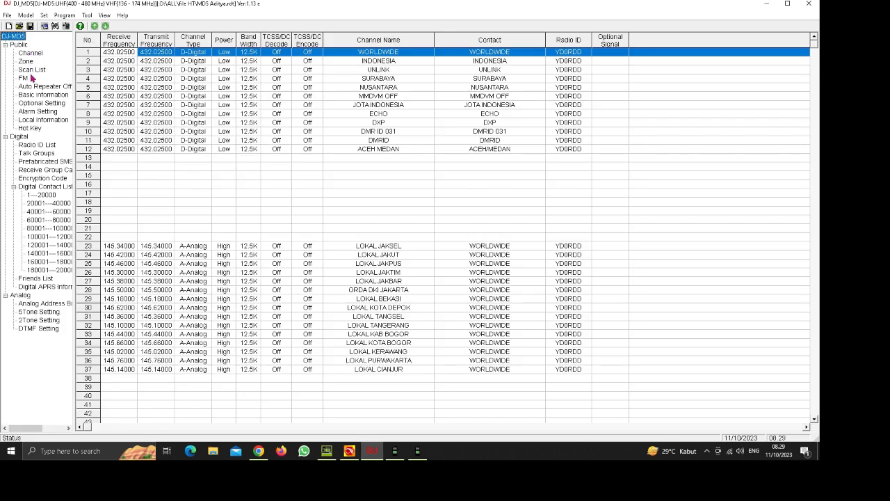
click(349, 451)
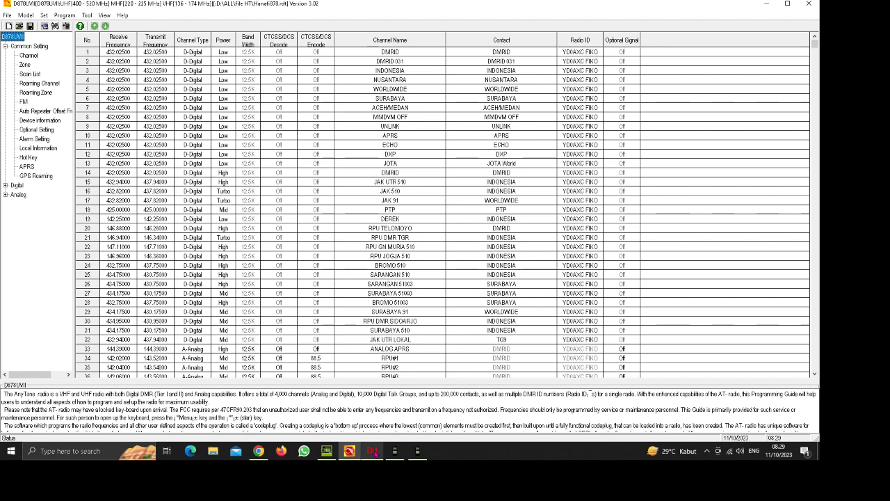
click(372, 450)
click(353, 453)
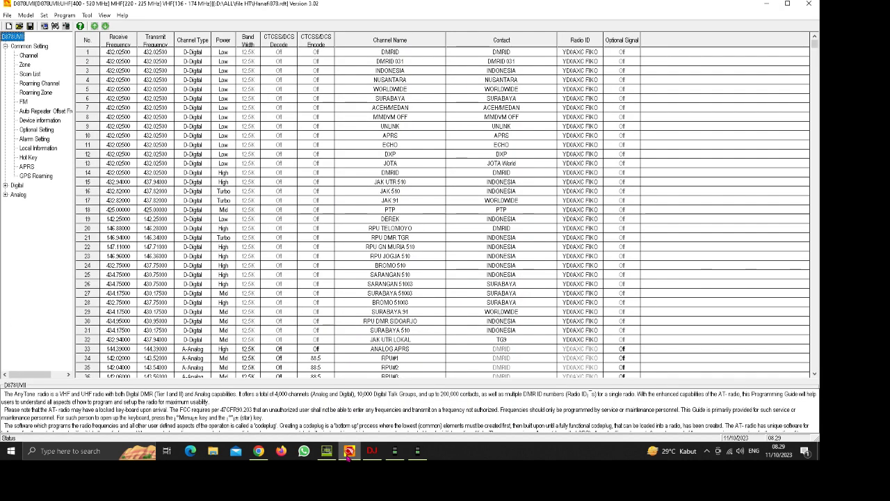
Switch to the DJ-MD5 software and collapse the Public, Digital and Analog groups to view its top-level structure.
click(372, 451)
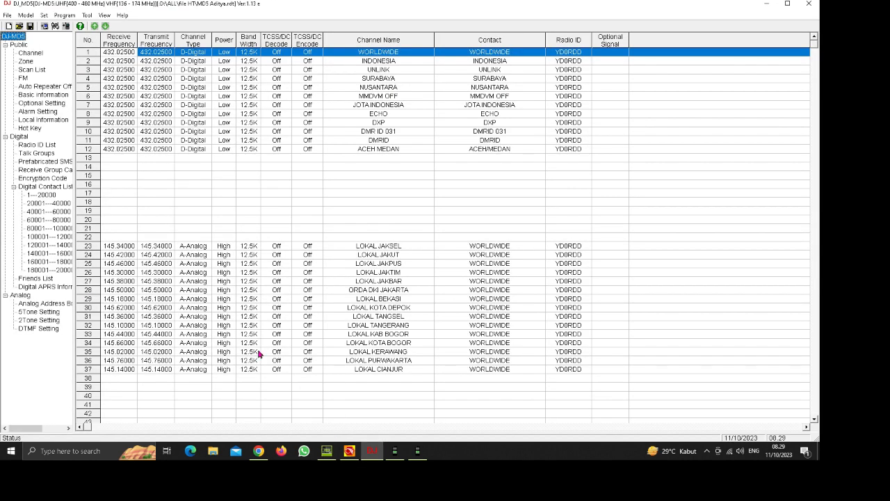
click(5, 137)
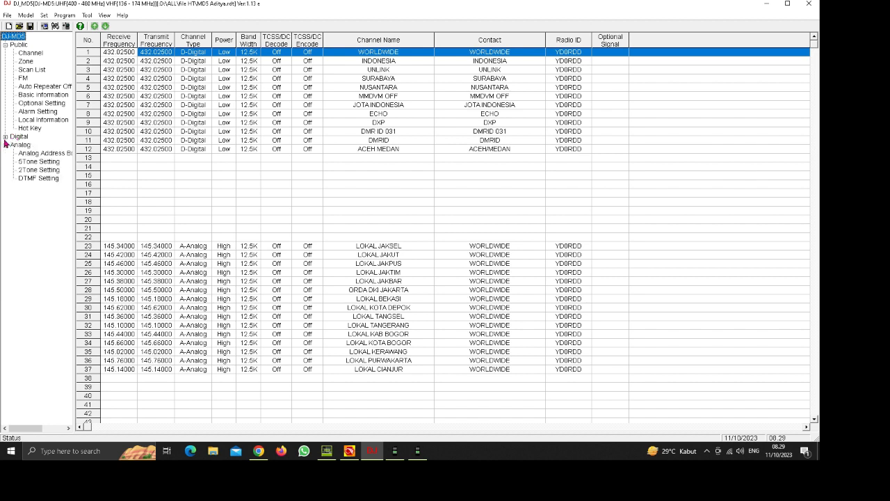
click(5, 45)
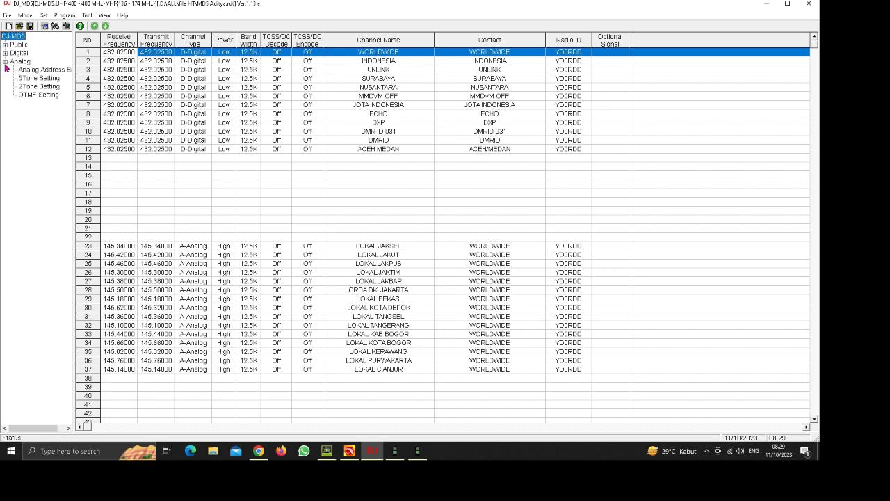
click(5, 61)
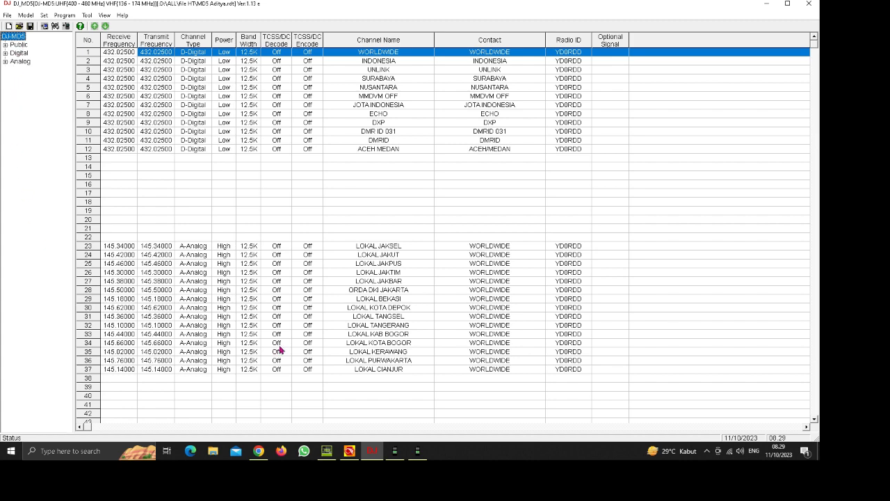
Collapse Common Setting in the AnyTone D878UVII software and compare its main groups with those of DJ-MD5.
click(349, 451)
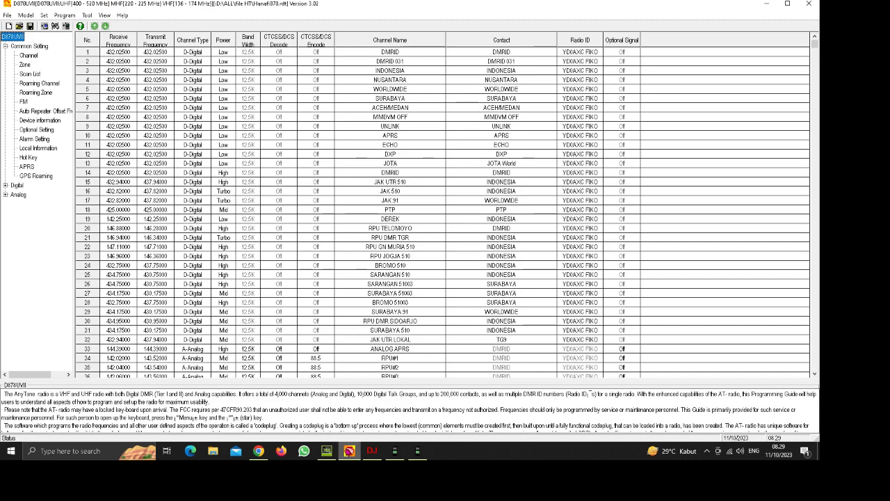
click(6, 46)
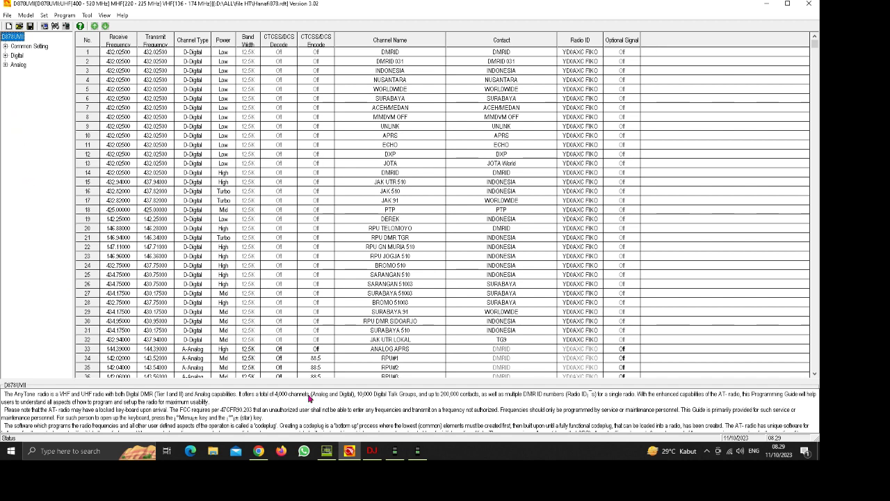
click(372, 450)
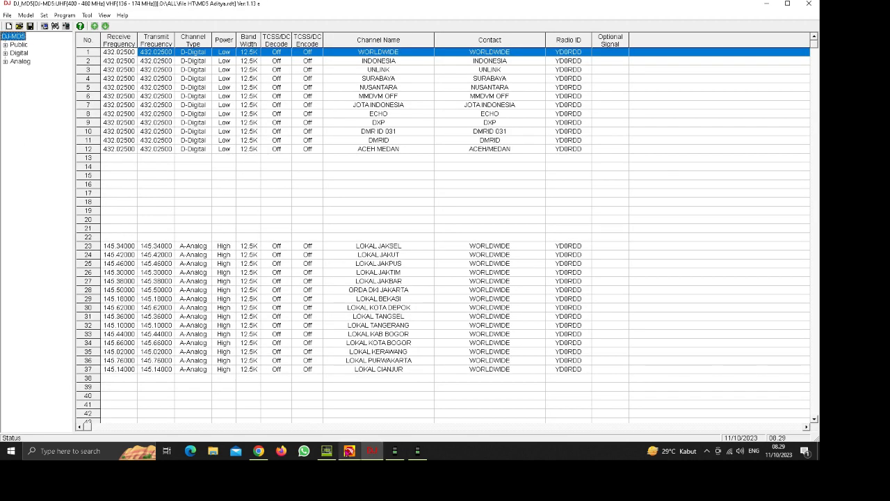
click(372, 450)
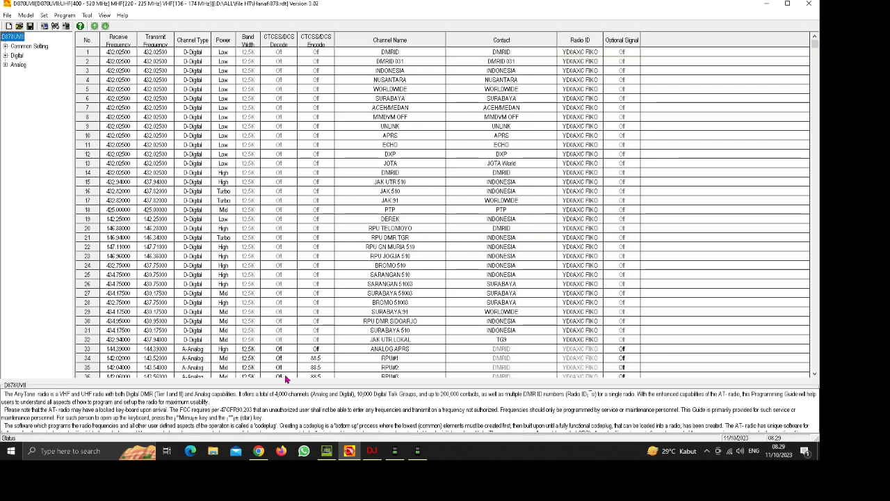
Expand Common Setting in the AnyTone software and open the Key Function options within Optional Setting.
click(5, 47)
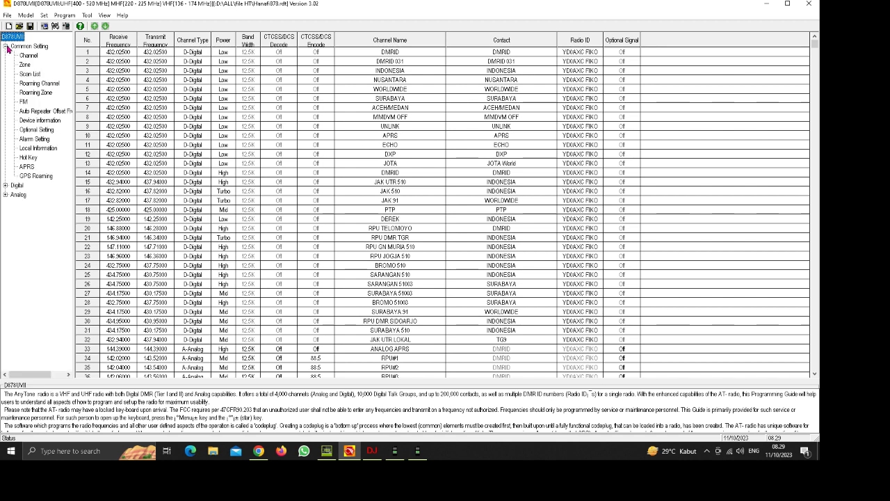
double_click(30, 131)
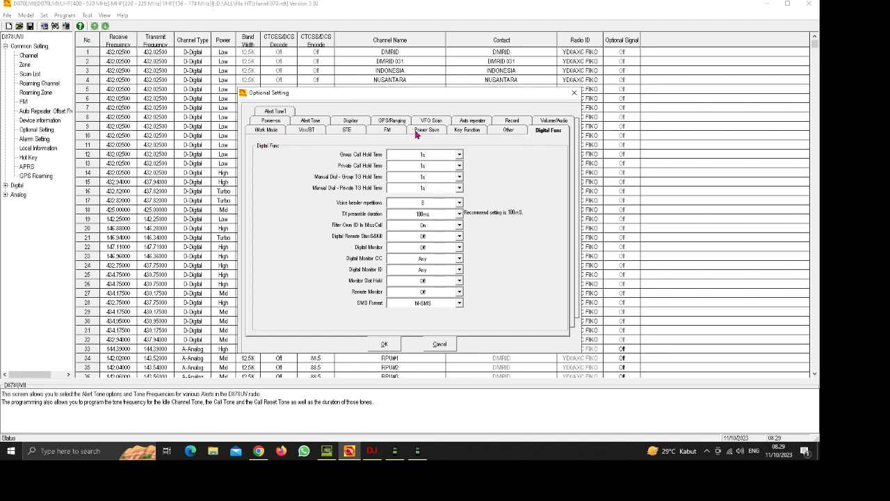
click(468, 131)
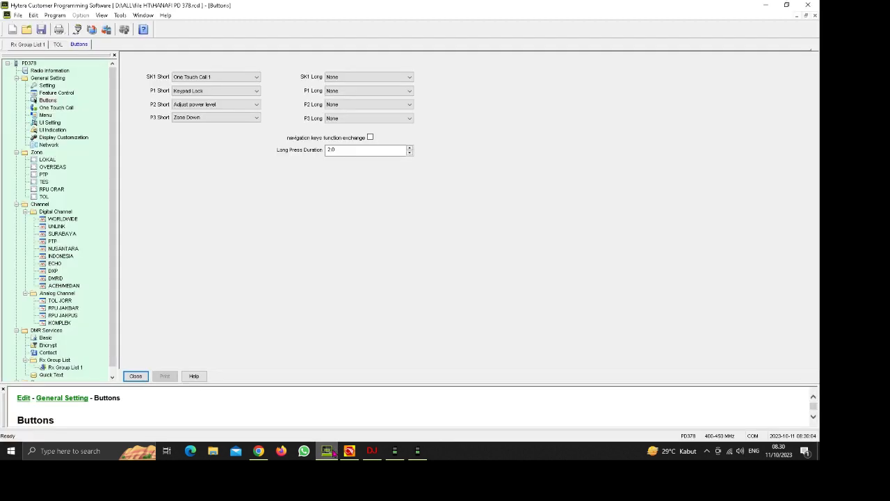
Switch to the Hytera programming software and open One Touch Call to review the call assignments.
click(326, 451)
double_click(329, 147)
click(61, 110)
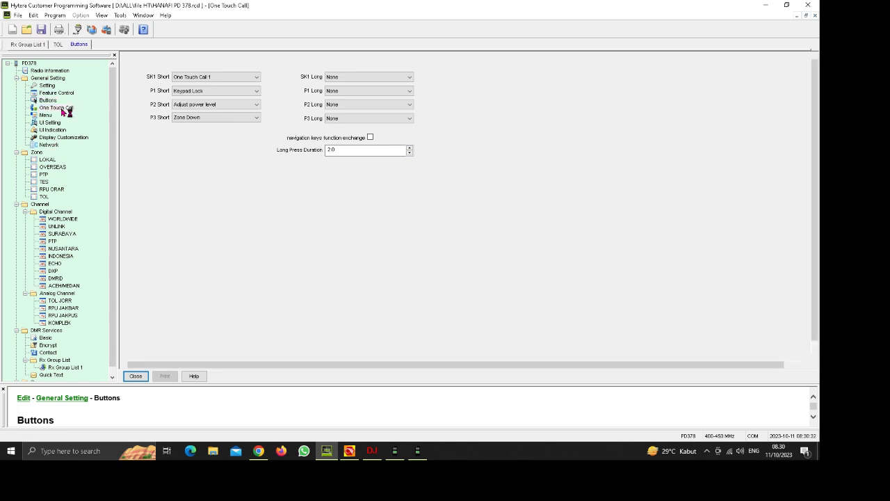
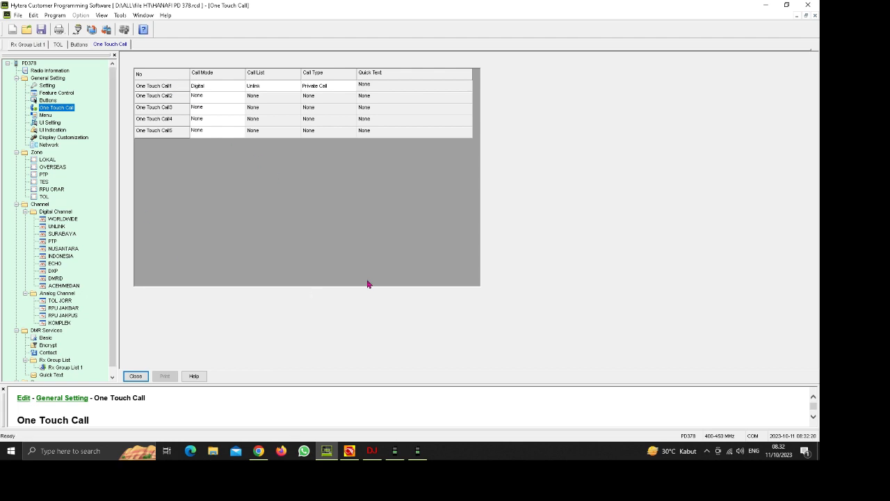
Review the key functions and Hot Key call assignments in the AnyTone D878UVII software, and exit it without saving changes.
click(350, 450)
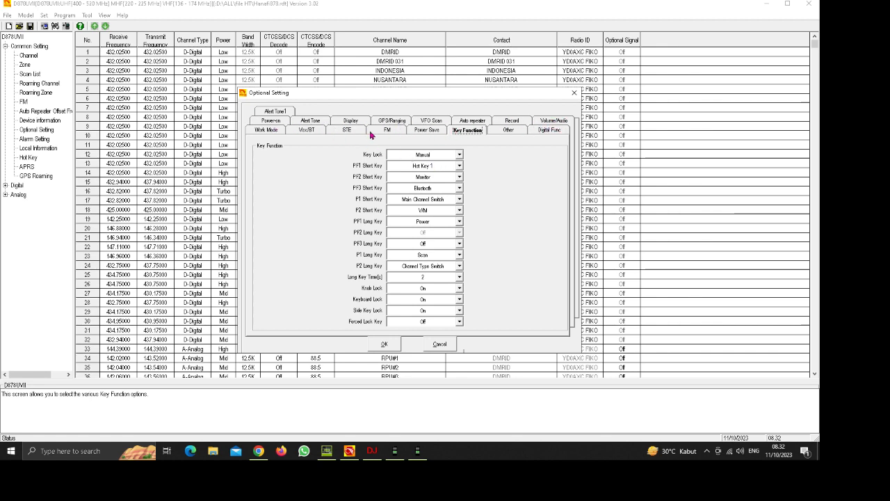
click(573, 92)
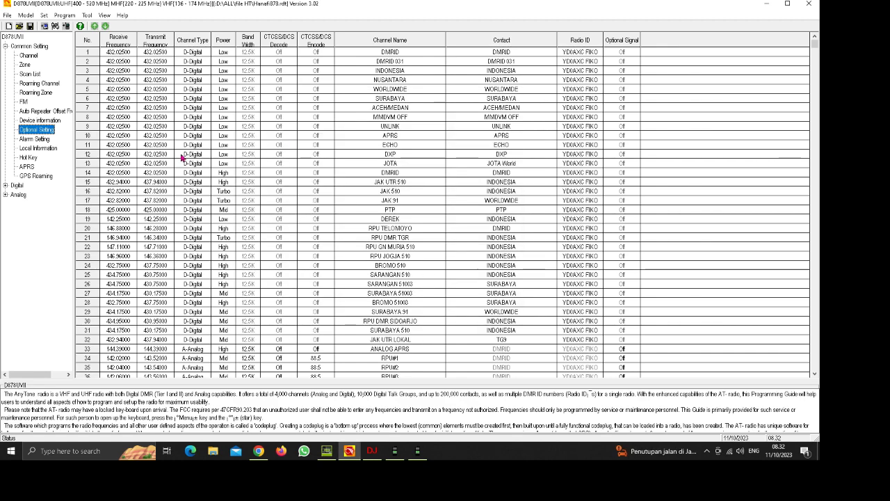
click(7, 186)
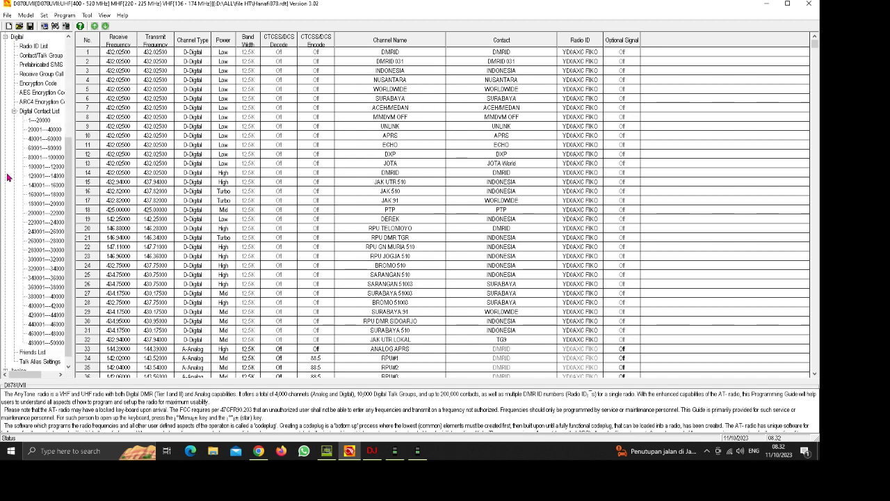
drag(68, 149, 70, 85)
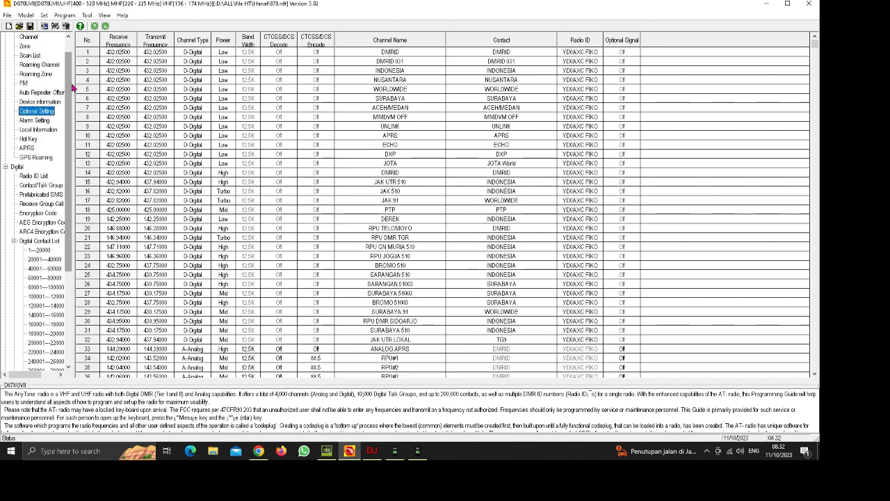
double_click(25, 141)
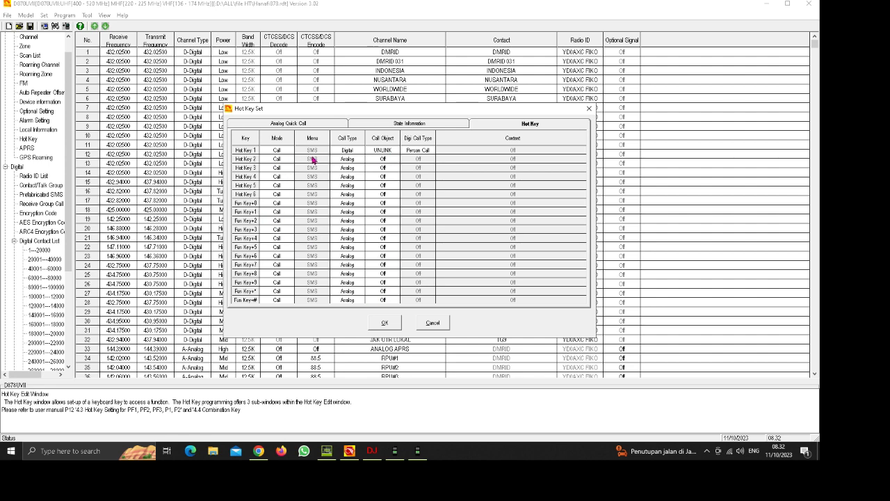
click(434, 324)
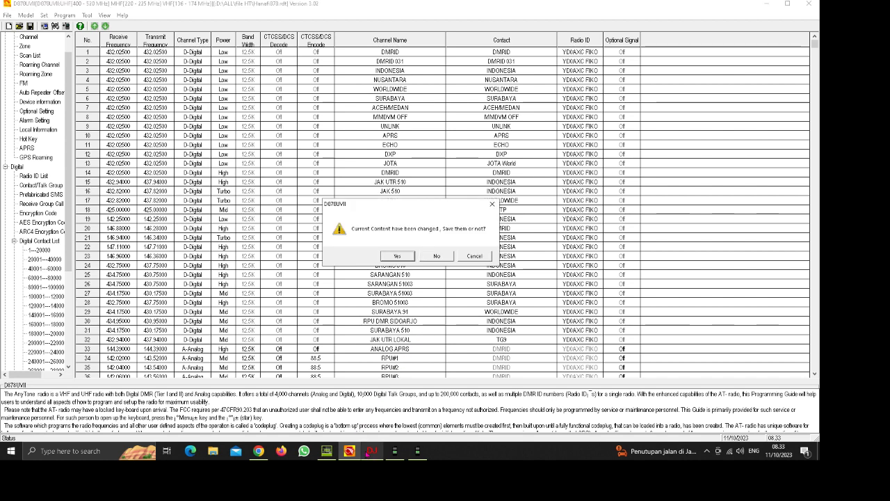
click(440, 260)
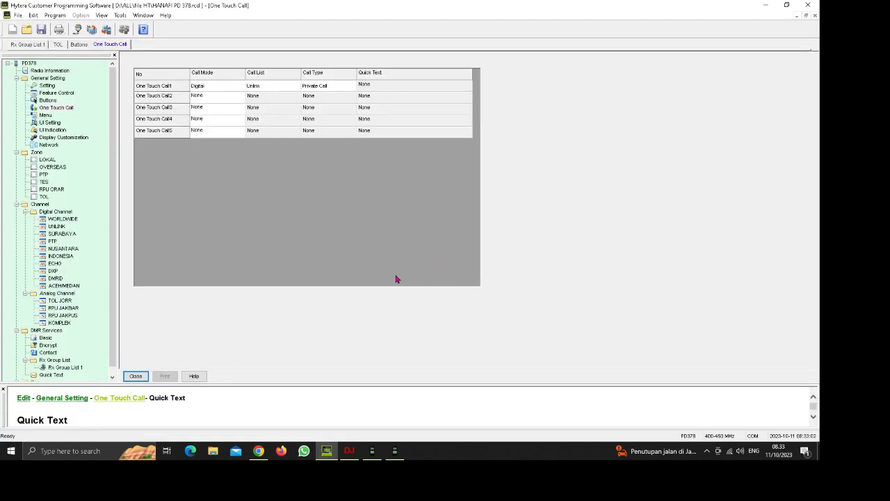
Expand the Public, Digital and Analog groups in DJ-MD5 and look at its Optional Setting dialog.
click(349, 450)
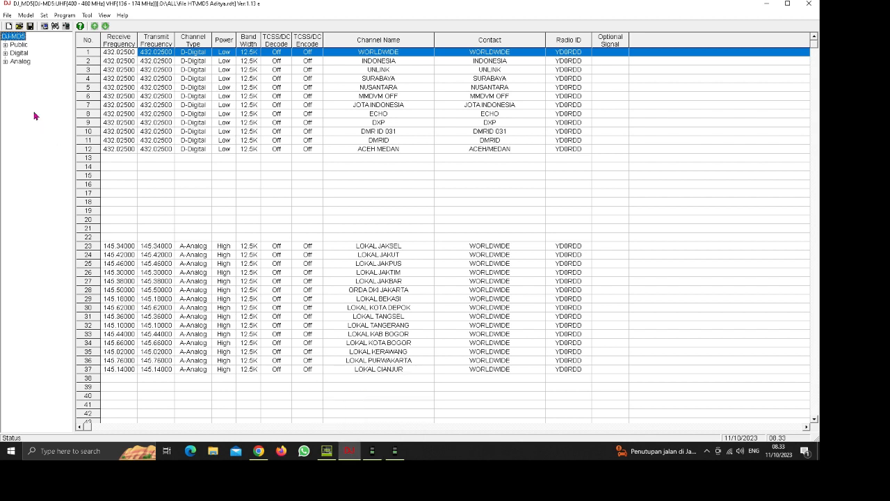
click(5, 63)
click(5, 53)
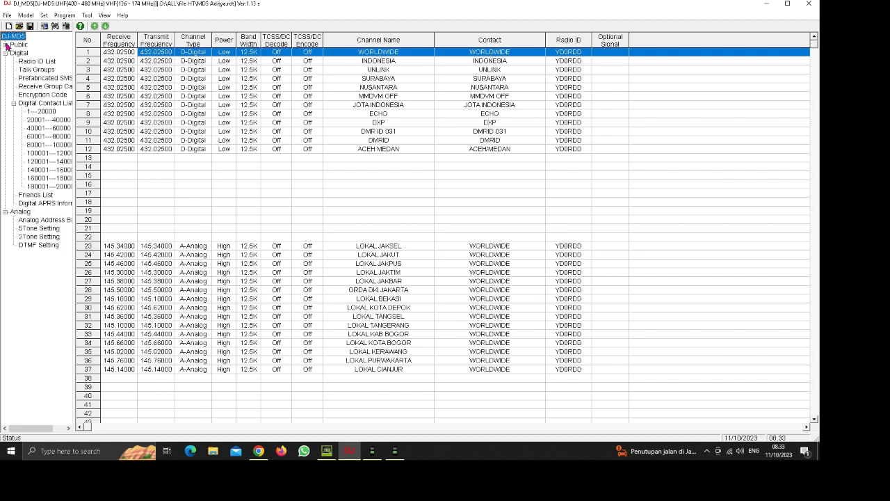
click(4, 44)
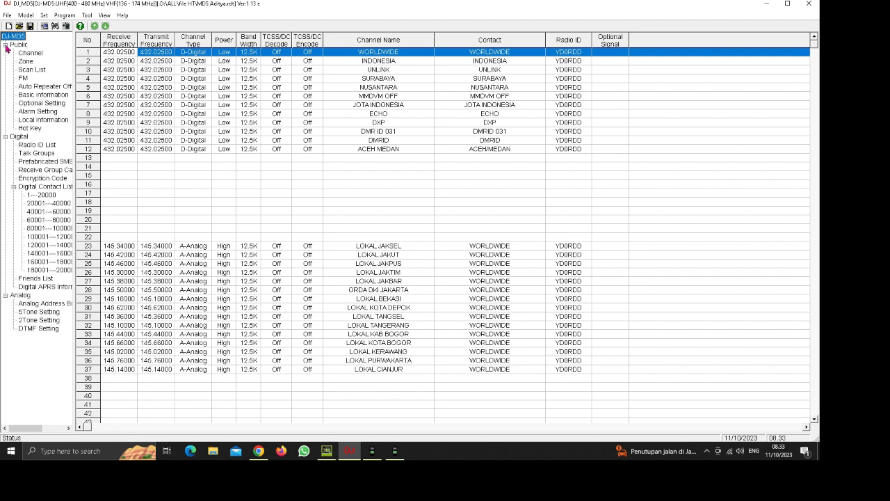
double_click(21, 104)
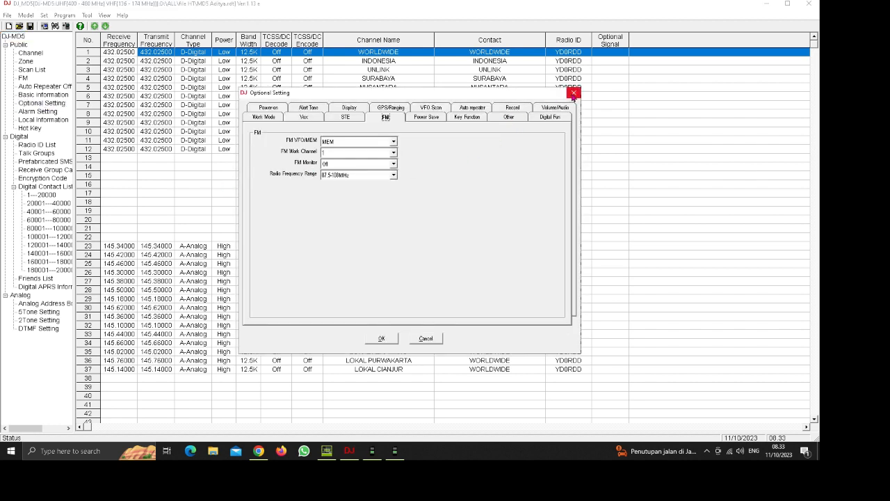
click(573, 92)
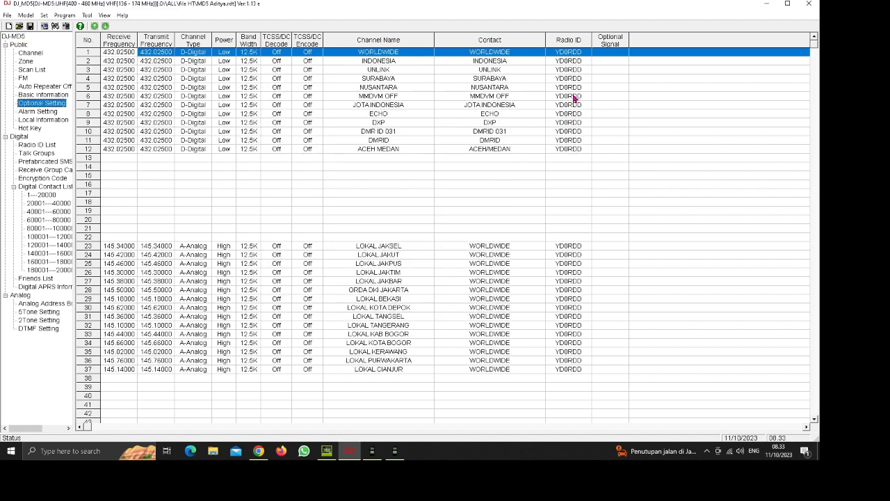
Close the DJ-MD5, Hytera and OpenGD77 programming software, including the open TG List window.
click(808, 5)
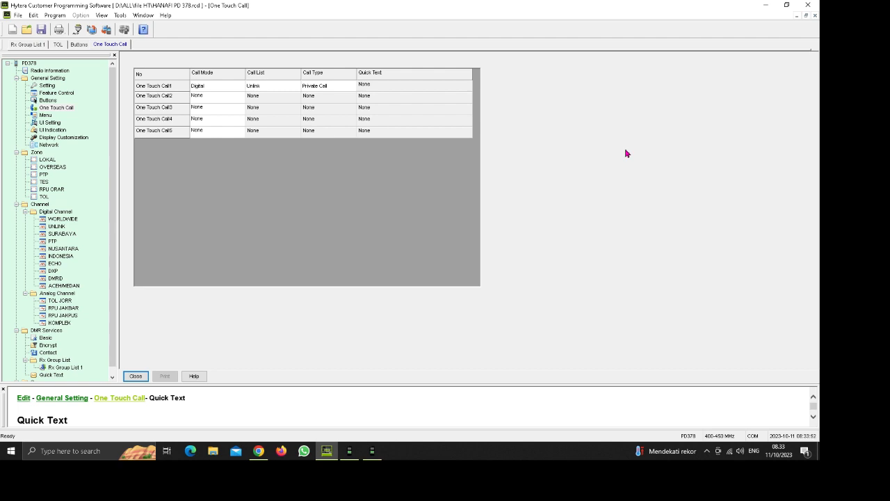
click(807, 5)
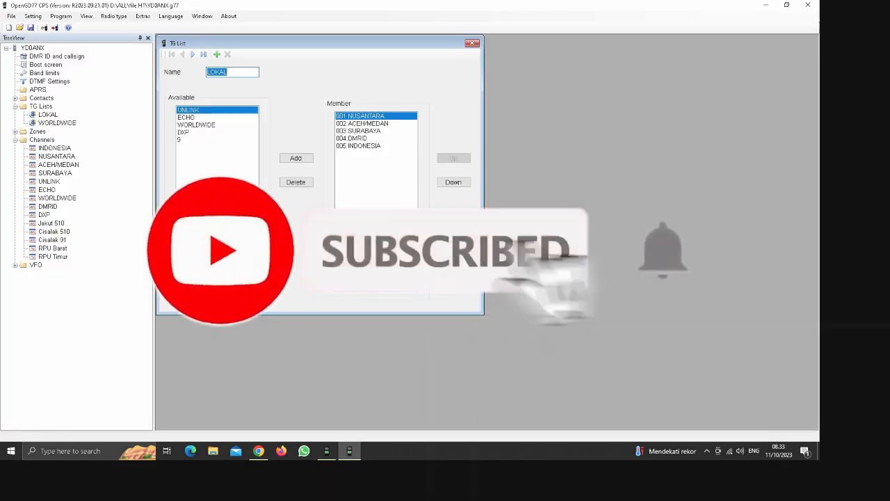
click(472, 46)
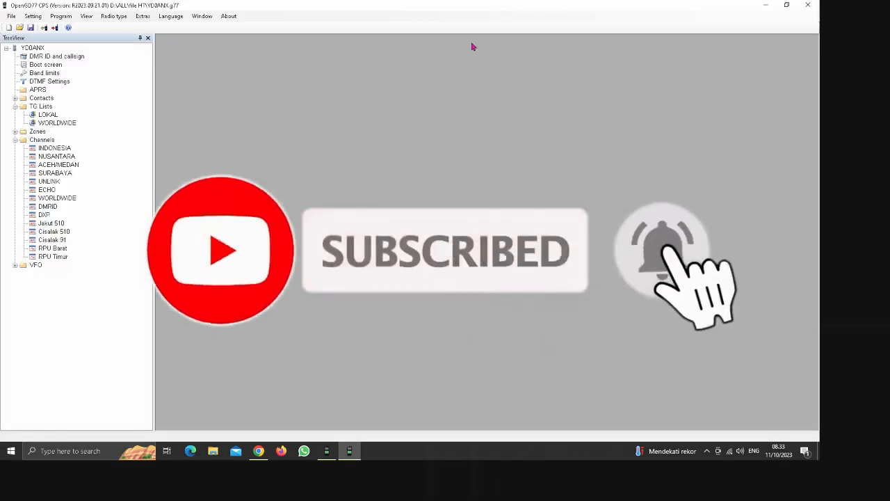
click(808, 6)
click(419, 260)
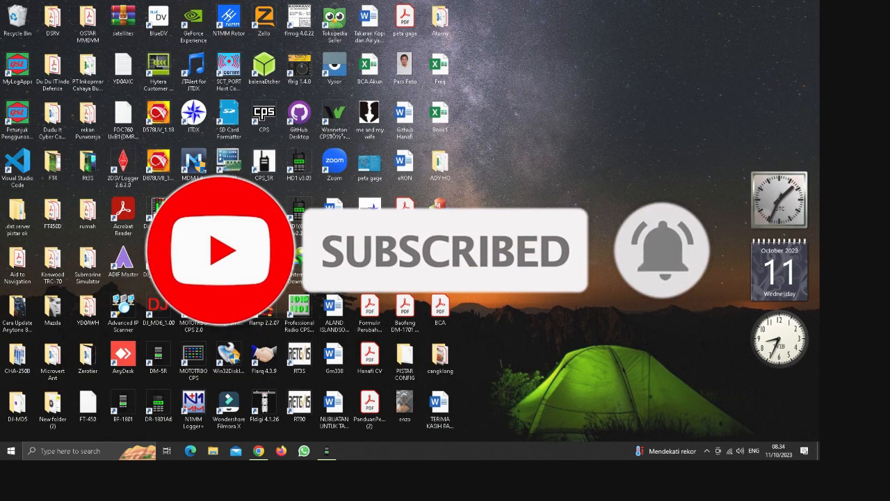